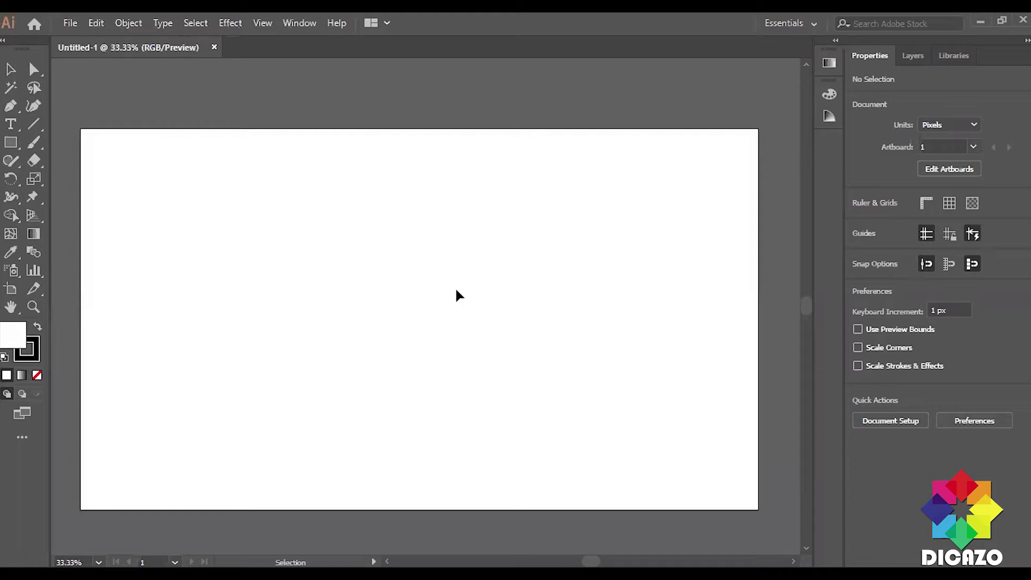
Cover the whole artboard with a pale yellow-orange (FFC76C-ish) rectangle with no stroke
{"action": "left_click_drag", "start_coordinate": [375, 266], "coordinate": [386, 262]}
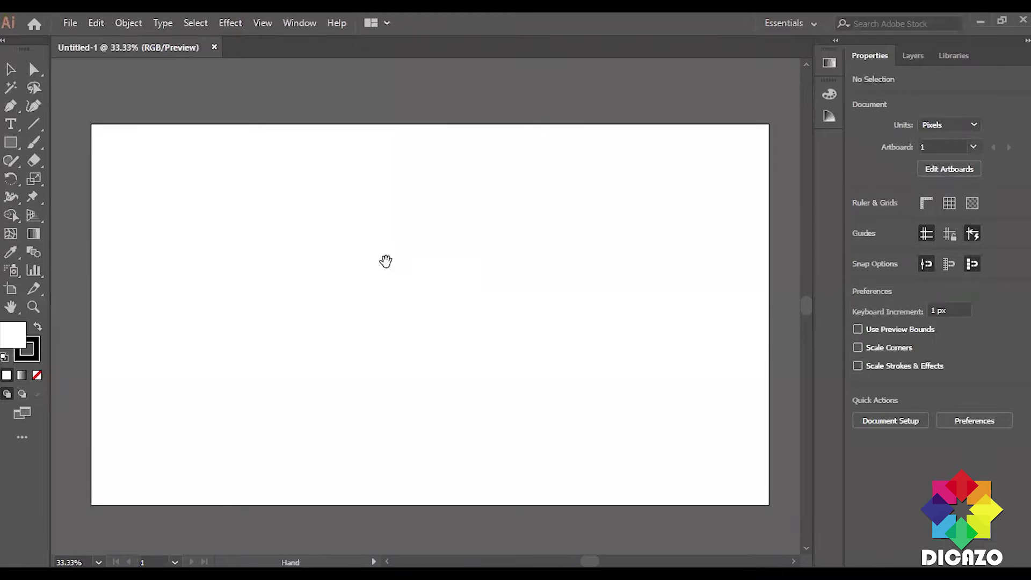
{"action": "left_click_drag", "start_coordinate": [92, 124], "coordinate": [769, 503]}
{"action": "double_click", "coordinate": [7, 337]}
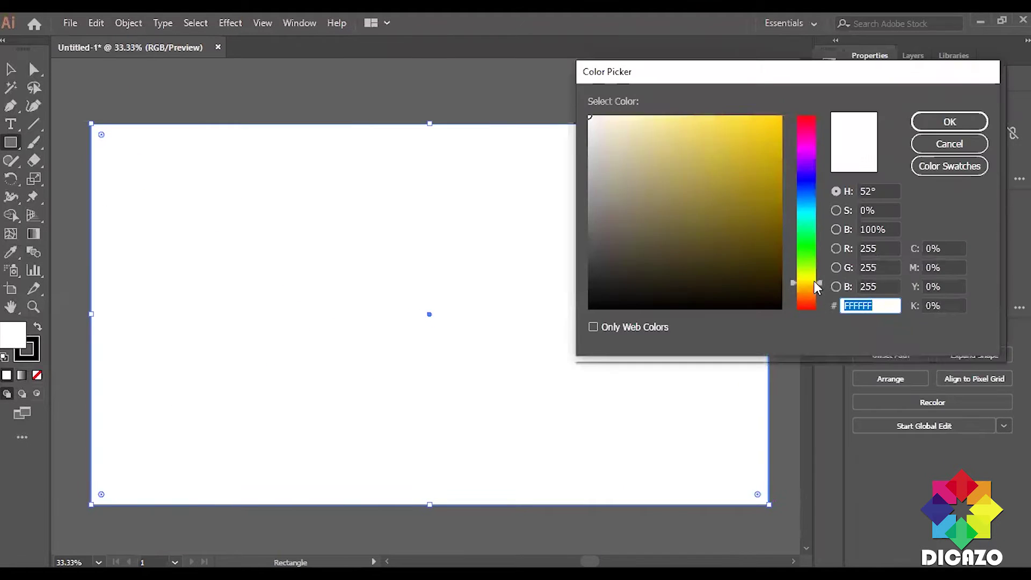
{"action": "left_click", "coordinate": [816, 286]}
{"action": "left_click", "coordinate": [700, 113]}
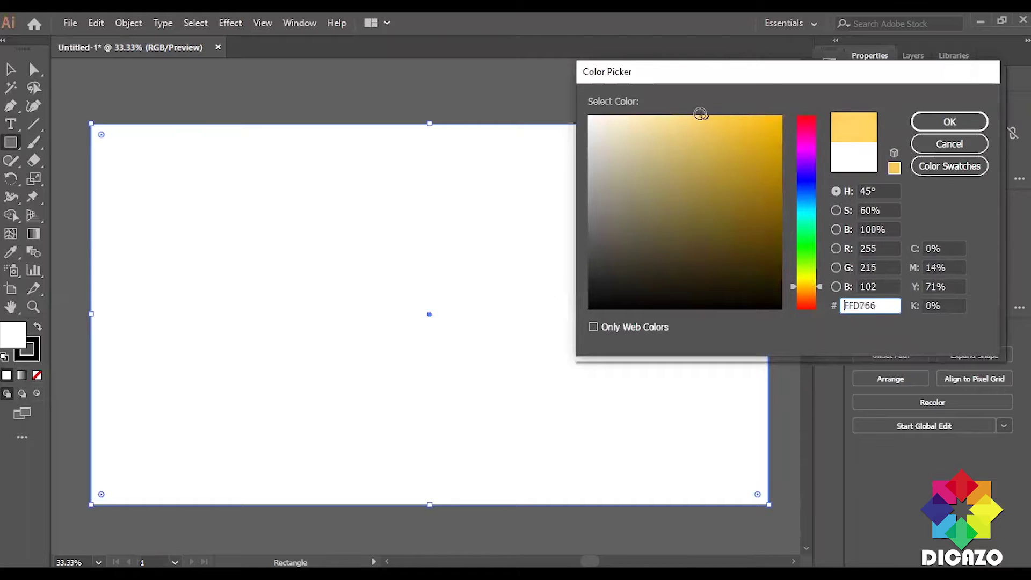
{"action": "left_click", "coordinate": [813, 294]}
{"action": "left_click", "coordinate": [949, 122]}
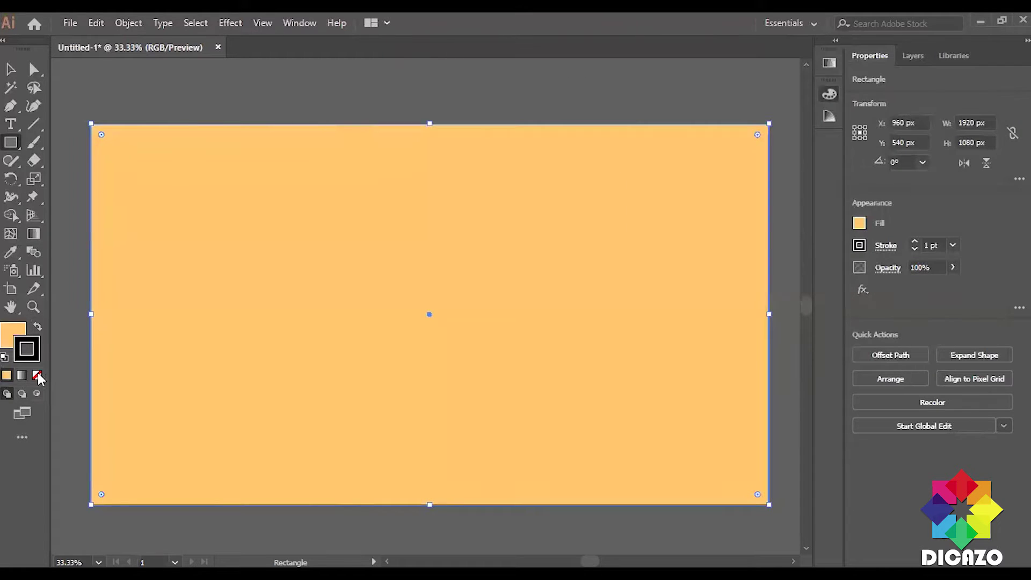
{"action": "left_click", "coordinate": [829, 93]}
Draw a 488 px circle filled orange (FF5527) and move it toward the artboard centre
{"action": "key", "text": "v"}
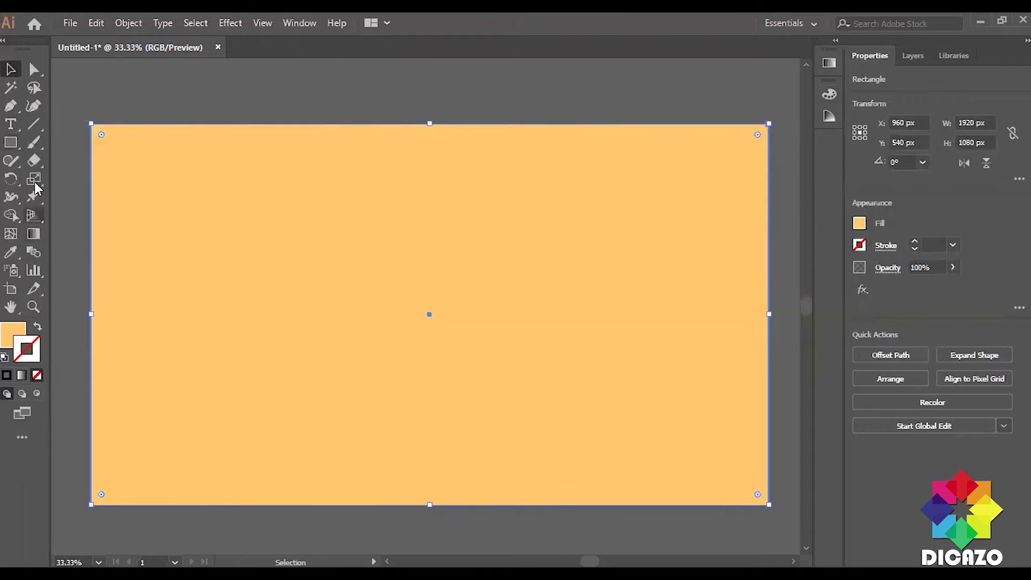
{"action": "left_click_drag", "start_coordinate": [12, 145], "coordinate": [48, 173]}
{"action": "left_click_drag", "start_coordinate": [366, 225], "coordinate": [539, 398]}
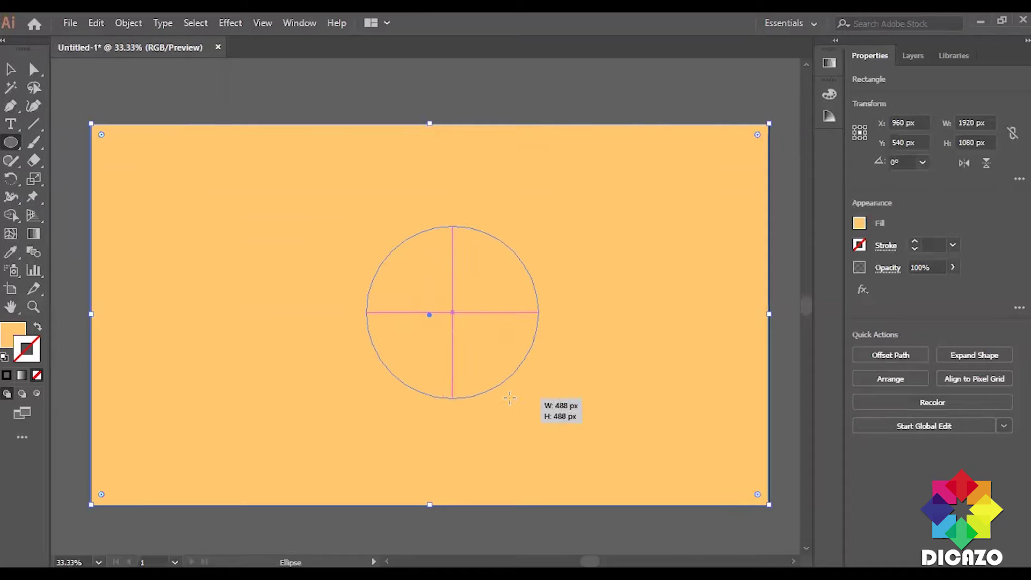
{"action": "left_click", "coordinate": [11, 330]}
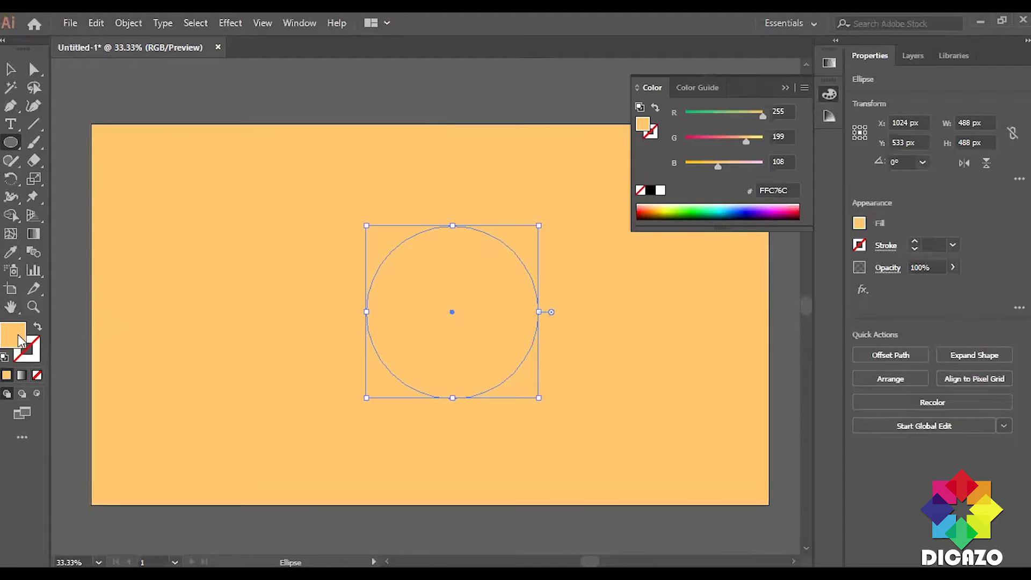
{"action": "double_click", "coordinate": [21, 341]}
{"action": "left_click_drag", "start_coordinate": [805, 294], "coordinate": [805, 303]}
{"action": "left_click_drag", "start_coordinate": [789, 129], "coordinate": [792, 114]}
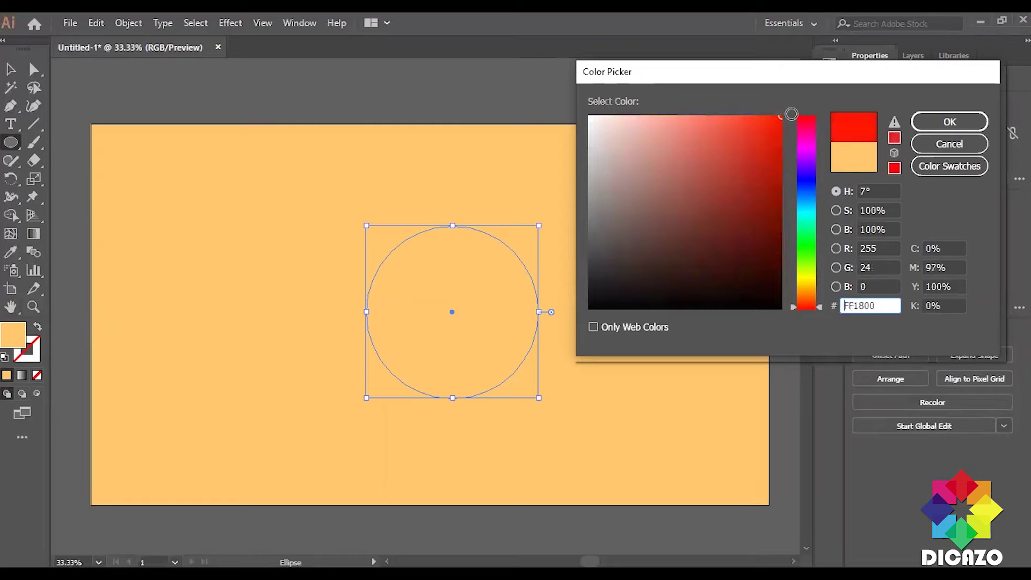
{"action": "left_click_drag", "start_coordinate": [809, 308], "coordinate": [806, 302]}
{"action": "left_click_drag", "start_coordinate": [778, 117], "coordinate": [753, 116]}
{"action": "left_click", "coordinate": [950, 122]}
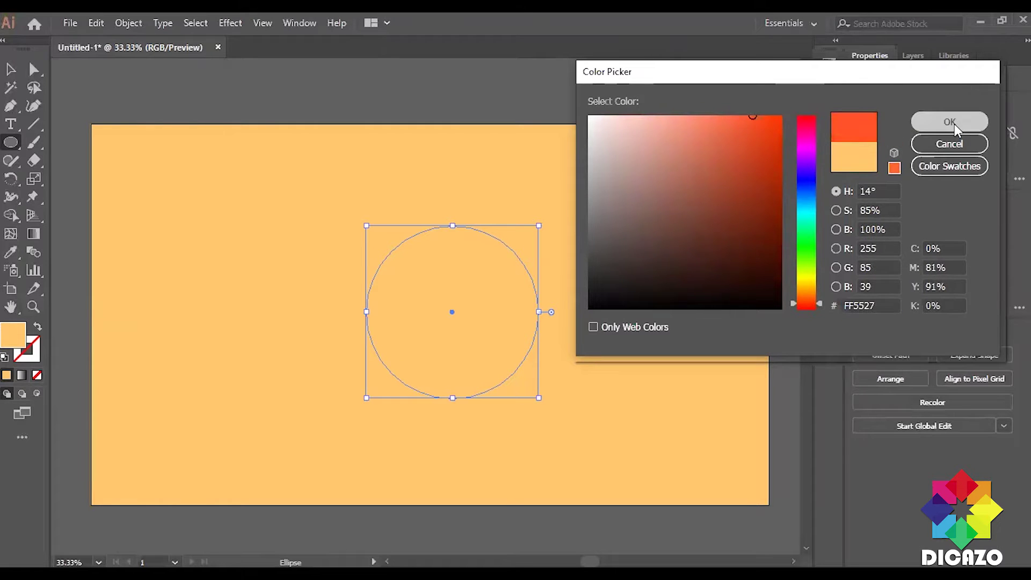
{"action": "left_click", "coordinate": [786, 88]}
{"action": "left_click_drag", "start_coordinate": [480, 337], "coordinate": [458, 312]}
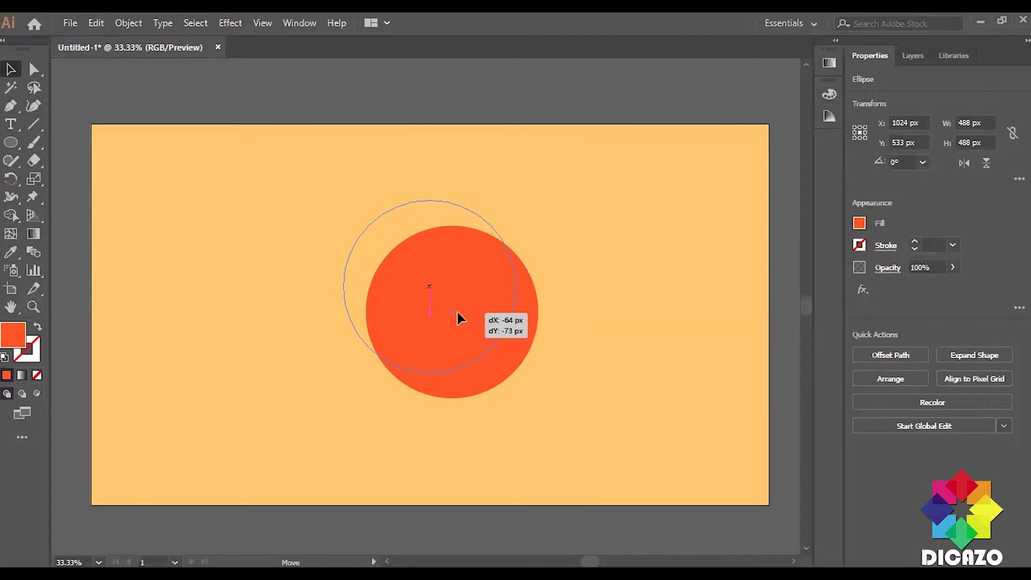
Draw a large three-sided polygon triangle and move it to the lower left
{"action": "left_click_drag", "start_coordinate": [10, 142], "coordinate": [74, 204]}
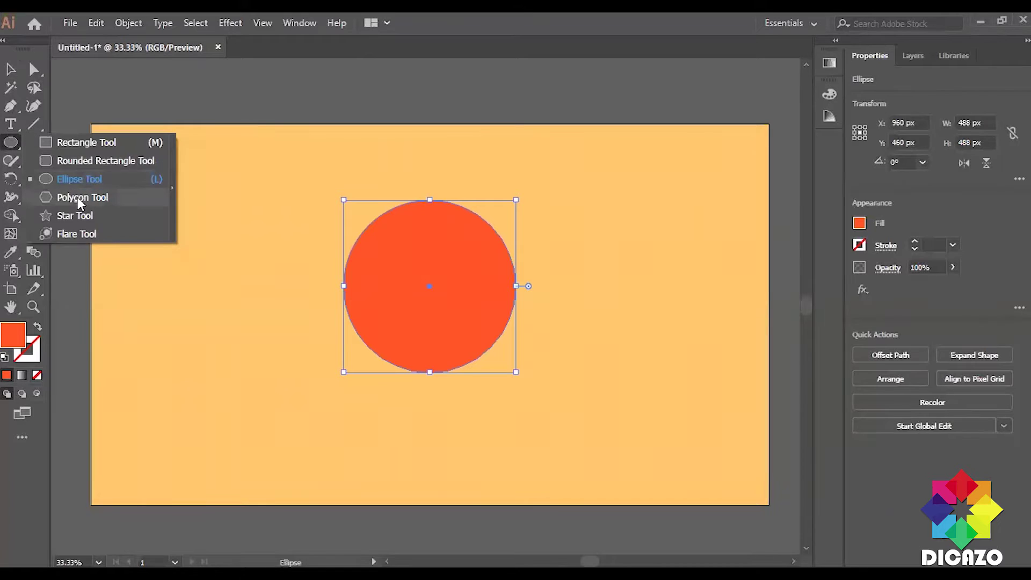
{"action": "right_click", "coordinate": [428, 156]}
{"action": "left_click", "coordinate": [392, 182]}
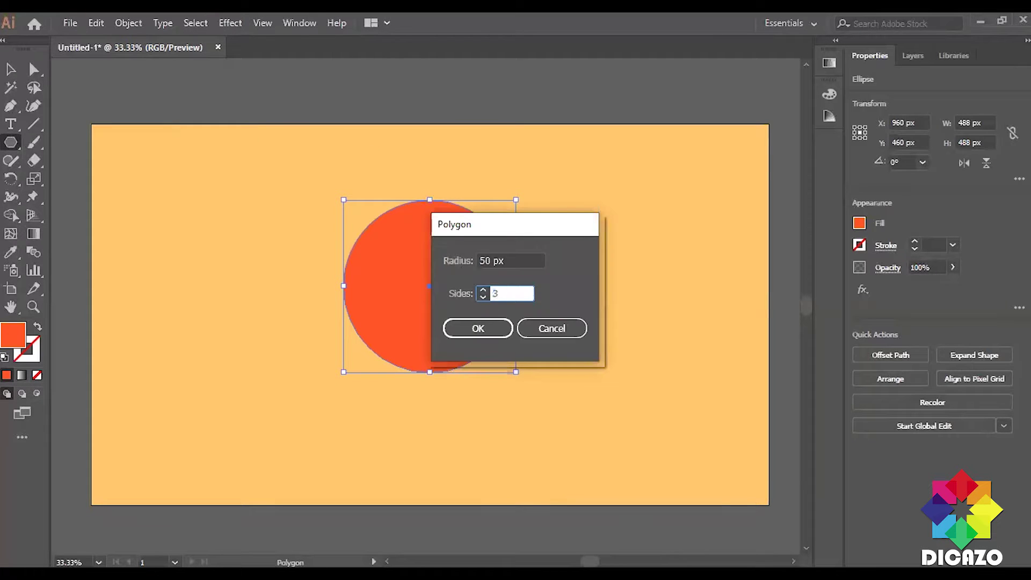
{"action": "left_click", "coordinate": [461, 327]}
{"action": "key", "text": "ctrl+z"}
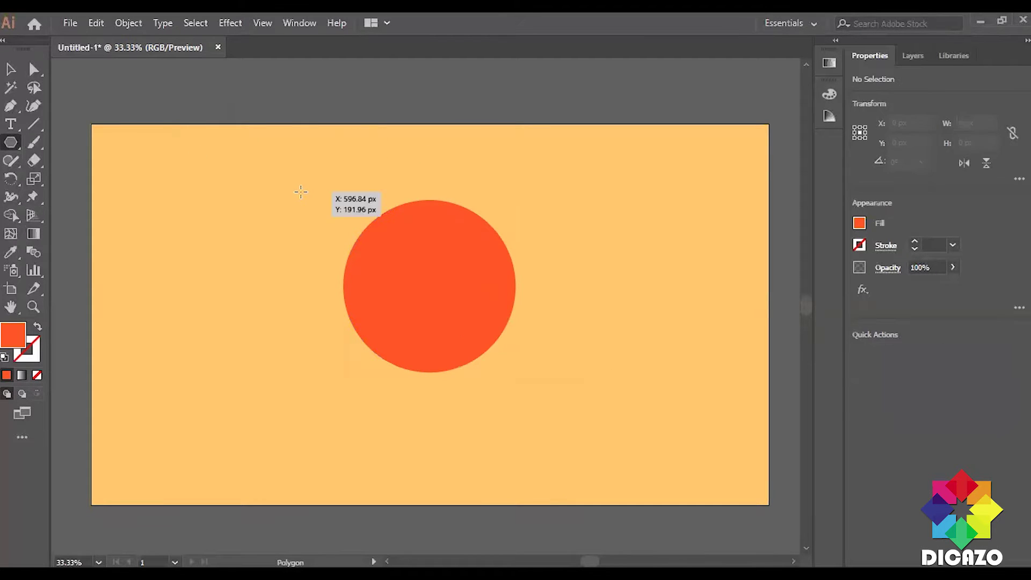
{"action": "left_click_drag", "start_coordinate": [300, 192], "coordinate": [376, 276]}
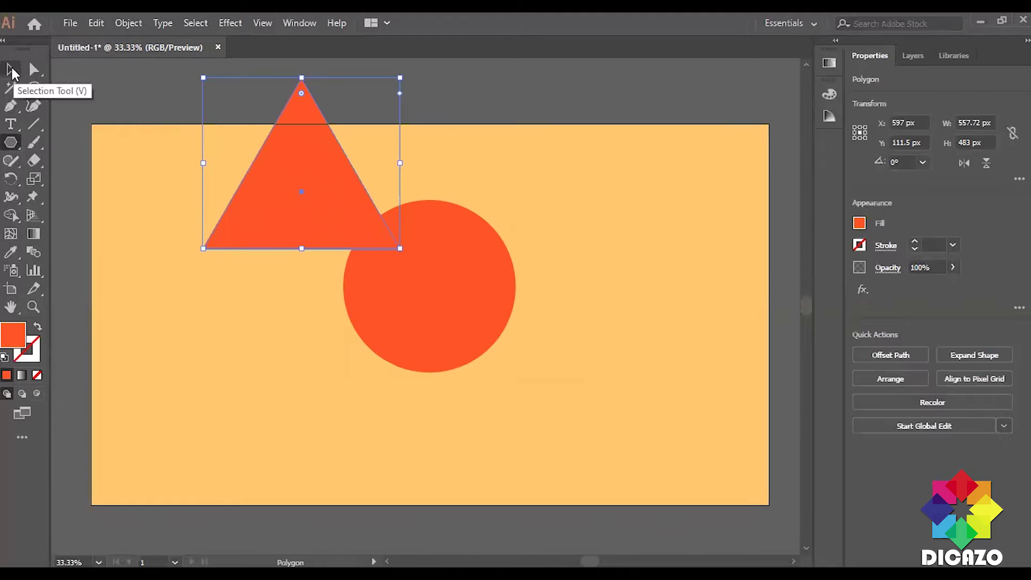
{"action": "left_click", "coordinate": [12, 72]}
{"action": "left_click_drag", "start_coordinate": [347, 227], "coordinate": [310, 446]}
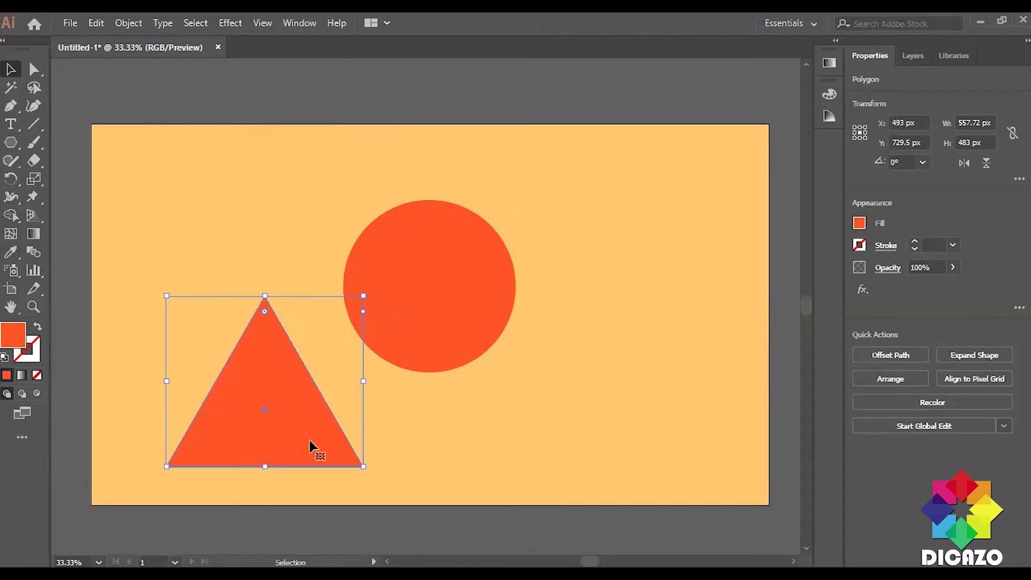
Fill the triangle near-white and draw an unfilled, black-outlined rectangle over its right half
{"action": "double_click", "coordinate": [12, 334]}
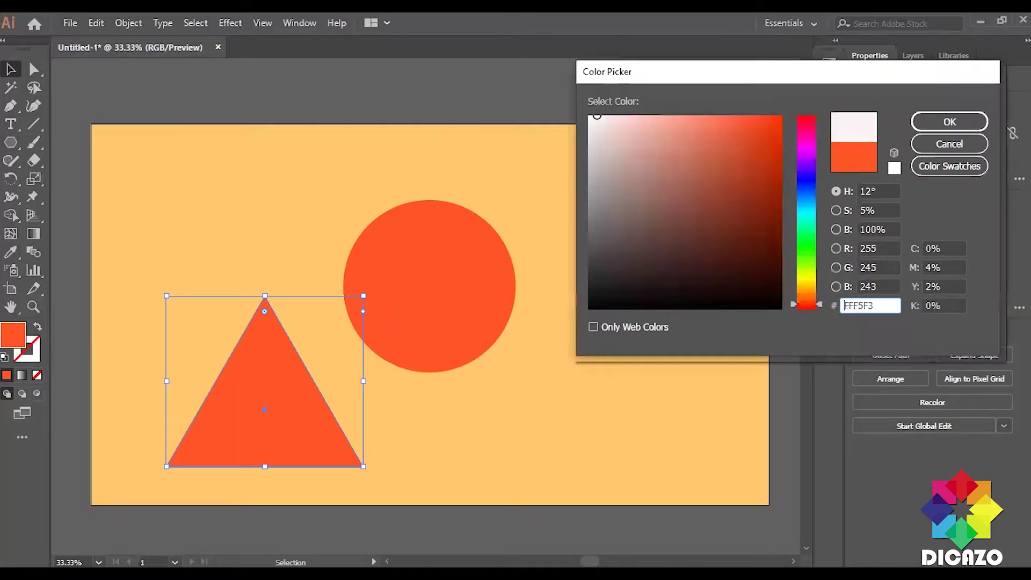
{"action": "left_click", "coordinate": [948, 120]}
{"action": "left_click_drag", "start_coordinate": [10, 142], "coordinate": [96, 143]}
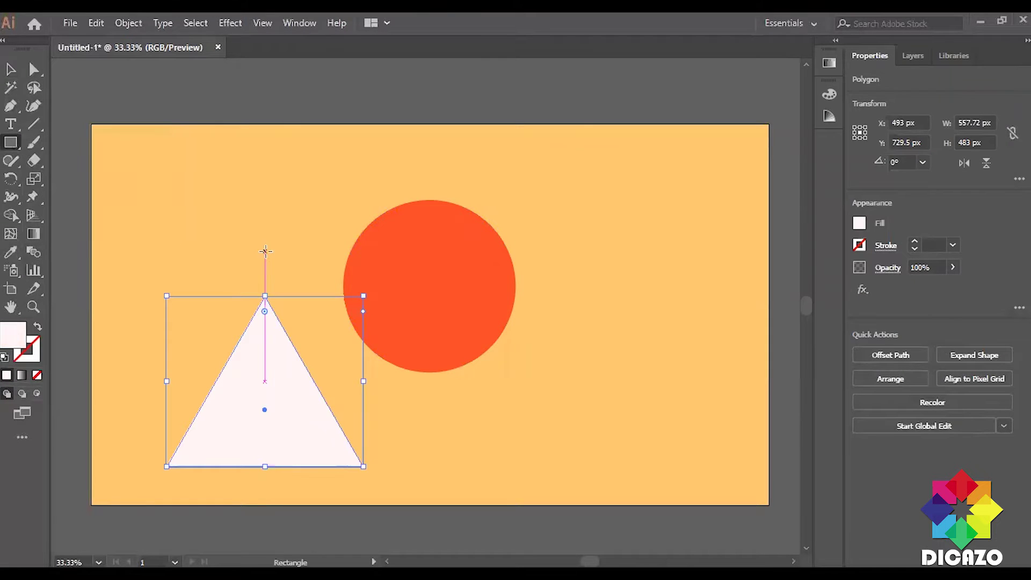
{"action": "mouse_move", "coordinate": [265, 251]}
{"action": "left_mouse_down"}
{"action": "mouse_move", "coordinate": [324, 439]}
{"action": "mouse_move", "coordinate": [373, 466]}
{"action": "left_mouse_up"}
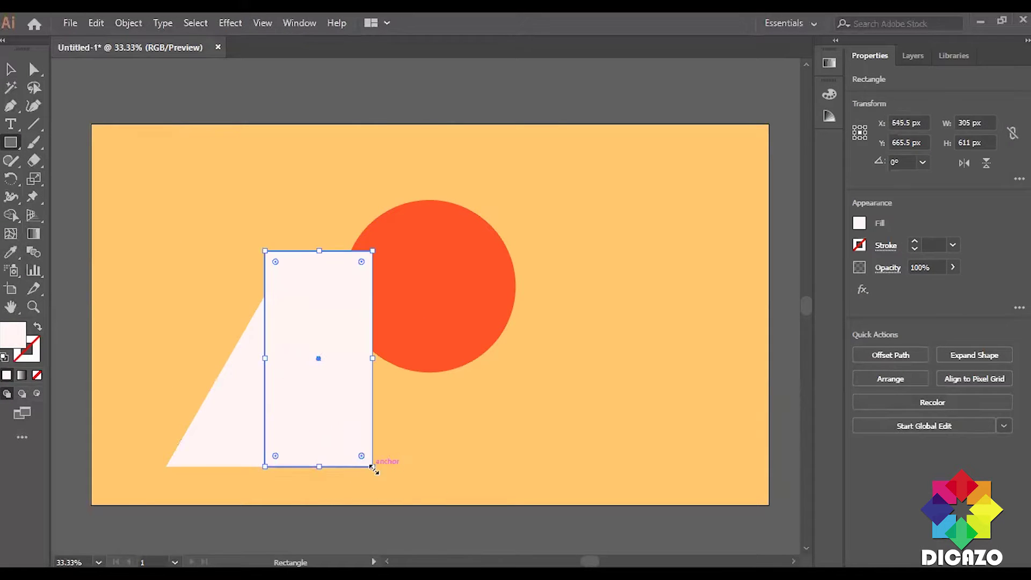
{"action": "left_click", "coordinate": [36, 374]}
{"action": "left_click", "coordinate": [27, 349]}
{"action": "double_click", "coordinate": [27, 349]}
{"action": "left_click", "coordinate": [589, 308]}
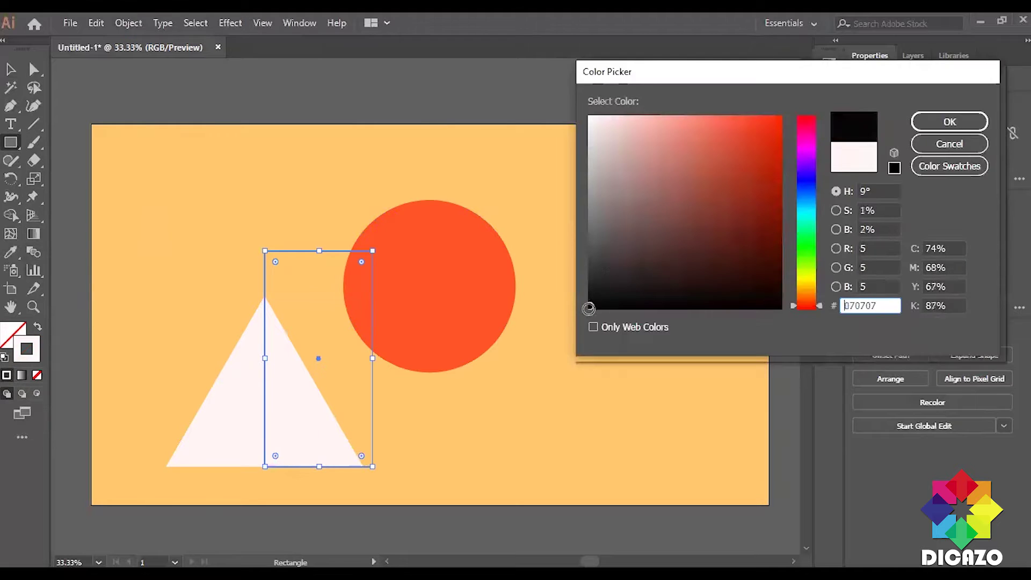
{"action": "left_click", "coordinate": [948, 123]}
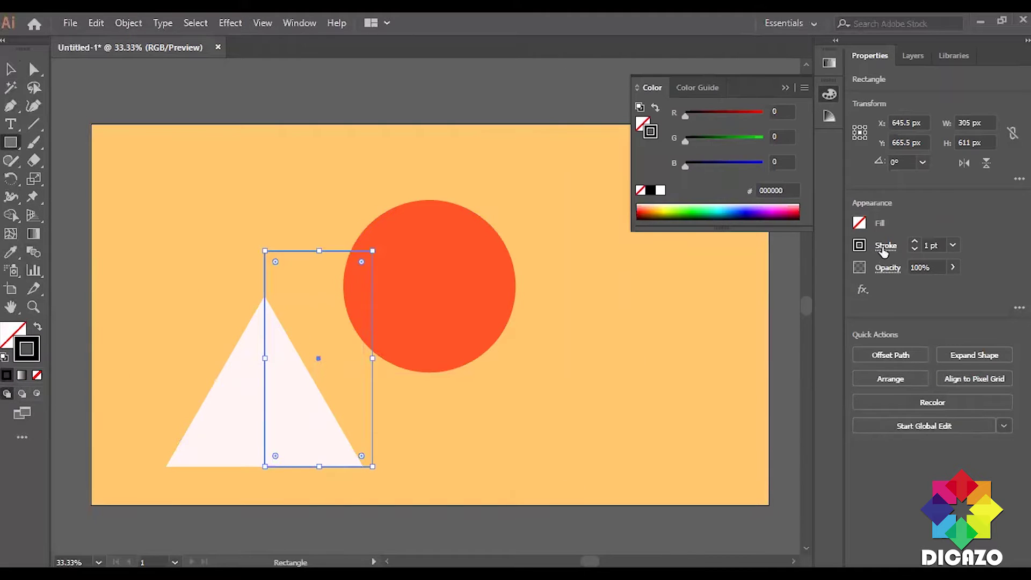
Lock the background, move triangle and rectangle right of the circle, and apply Minus Front
{"action": "left_click", "coordinate": [11, 69]}
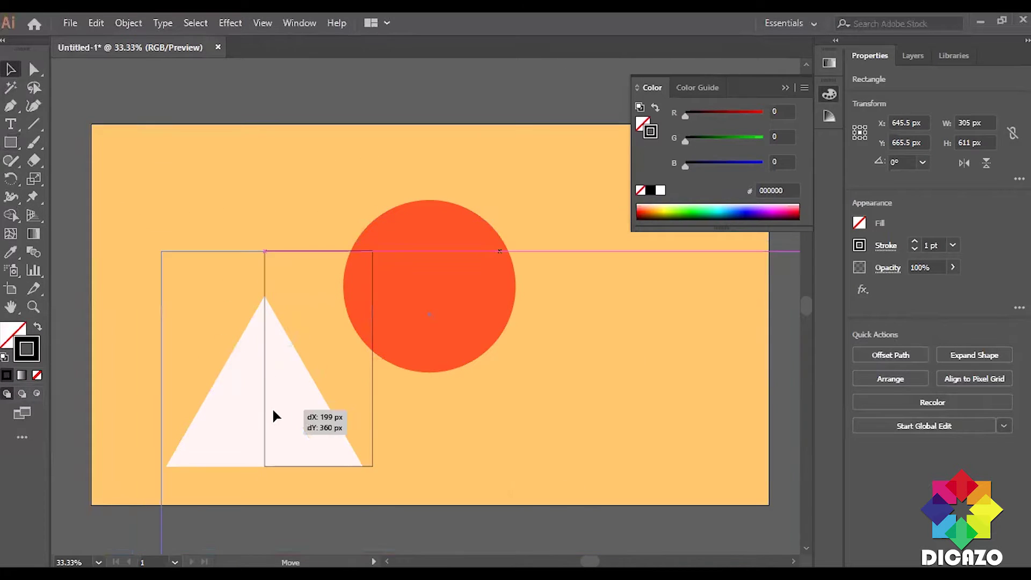
{"action": "left_click", "coordinate": [136, 176]}
{"action": "left_click", "coordinate": [129, 22]}
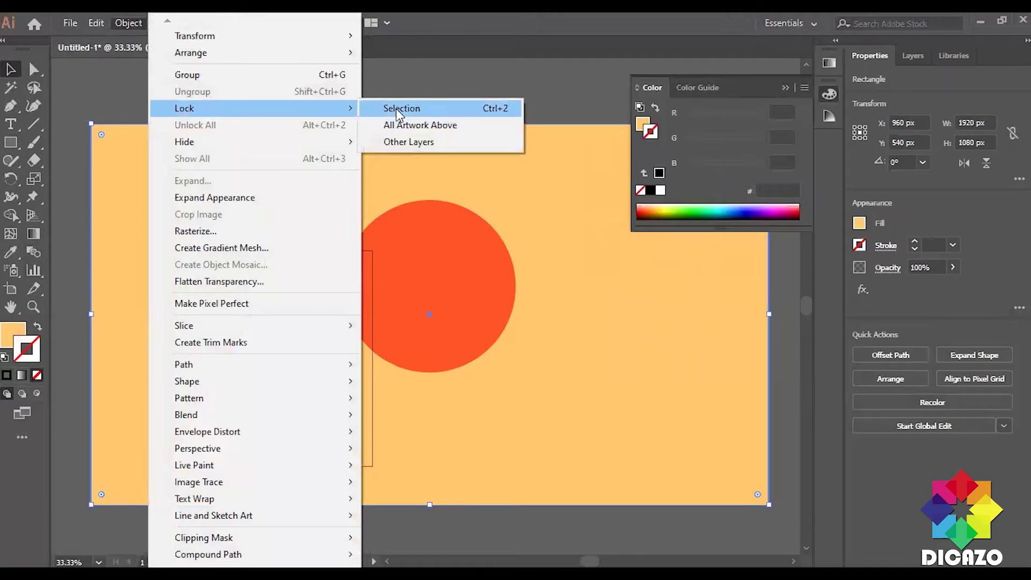
{"action": "left_click", "coordinate": [400, 108]}
{"action": "left_click_drag", "start_coordinate": [161, 259], "coordinate": [315, 483]}
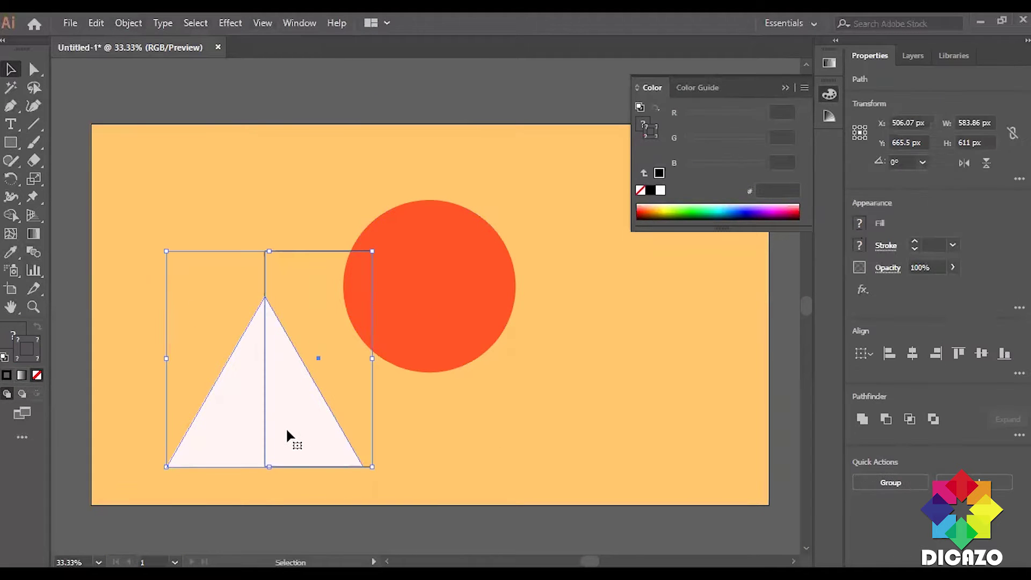
{"action": "left_click_drag", "start_coordinate": [286, 426], "coordinate": [604, 427]}
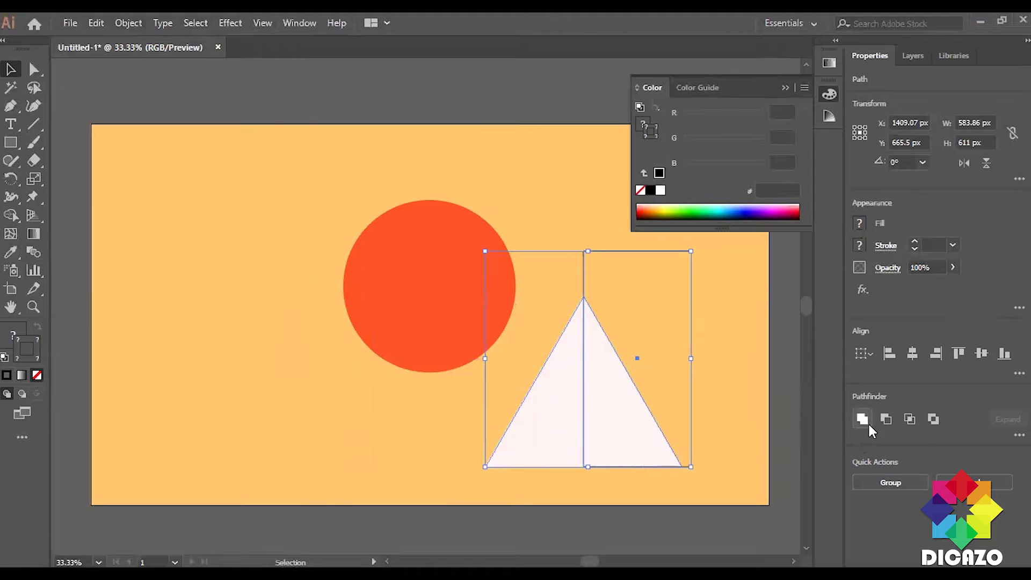
{"action": "left_click", "coordinate": [886, 419]}
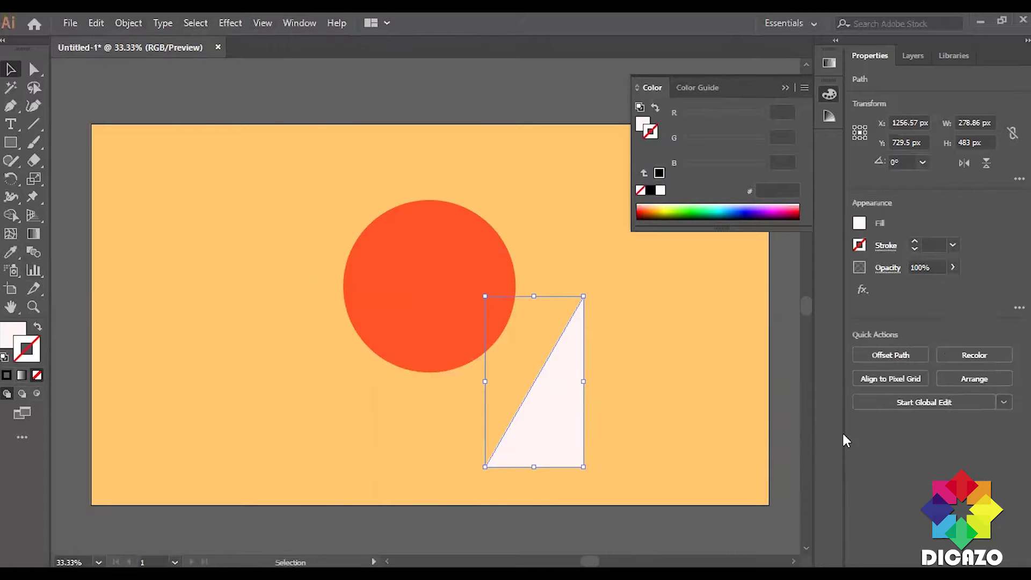
Position and enlarge the half triangle so it meets the circle's centre
{"action": "left_click_drag", "start_coordinate": [539, 446], "coordinate": [397, 364]}
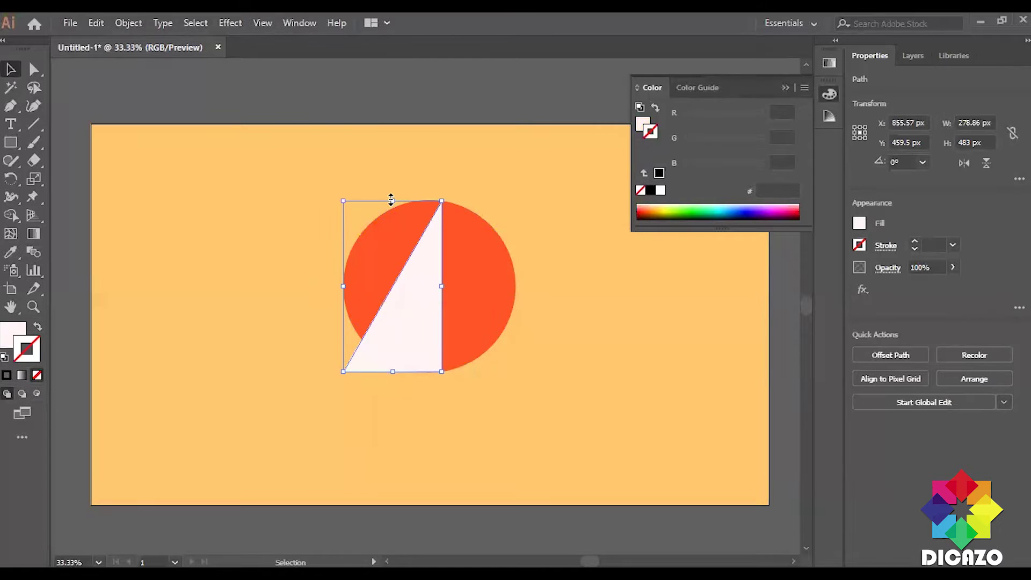
{"action": "left_click_drag", "start_coordinate": [391, 200], "coordinate": [336, 369]}
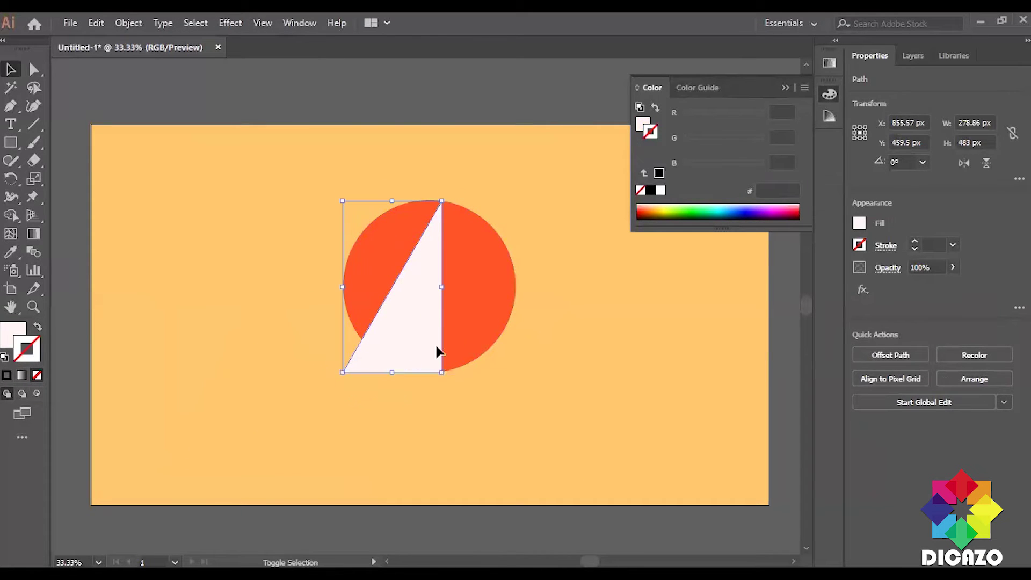
{"action": "left_click_drag", "start_coordinate": [417, 304], "coordinate": [414, 291]}
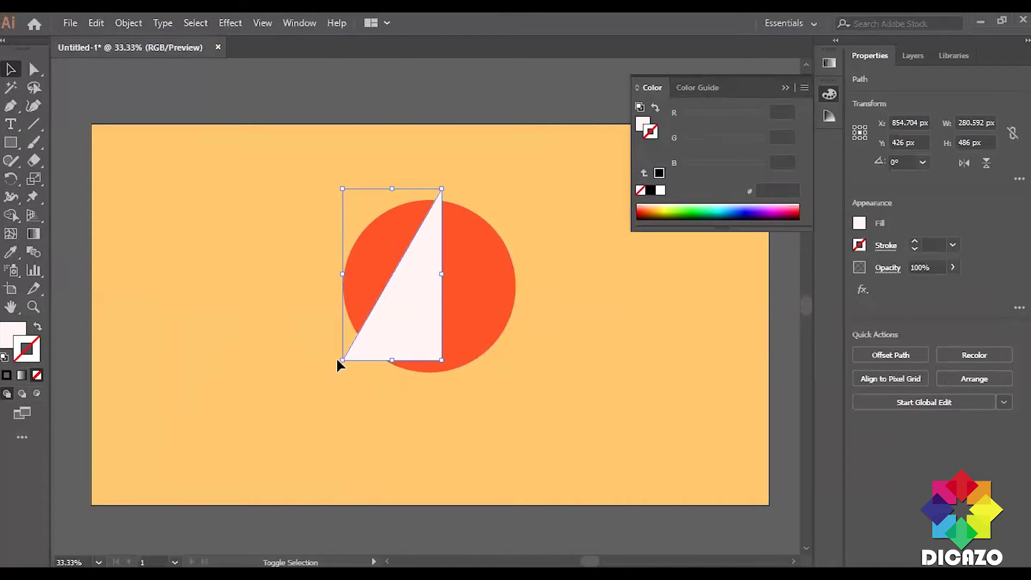
{"action": "left_click_drag", "start_coordinate": [342, 361], "coordinate": [335, 372]}
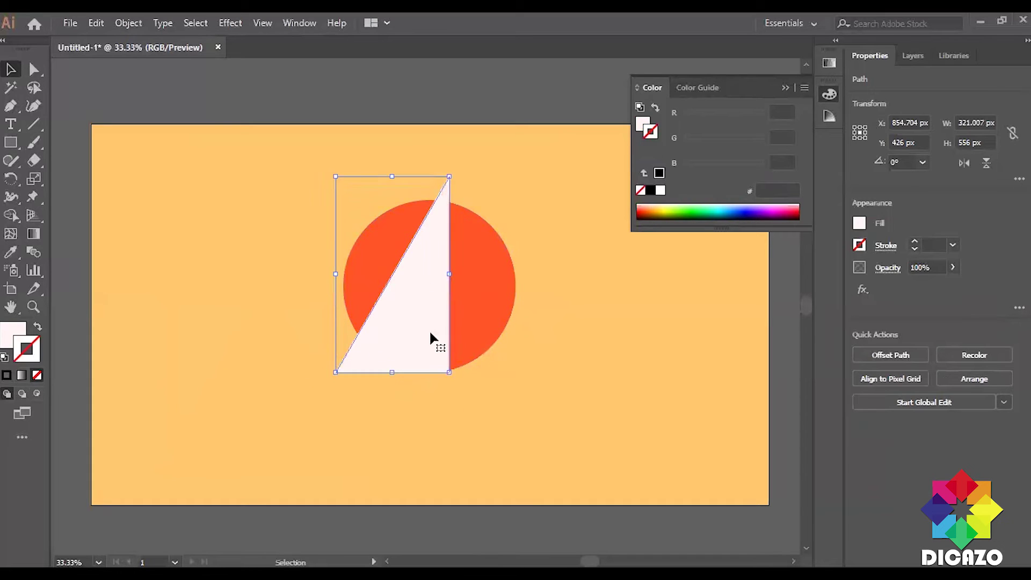
{"action": "left_click_drag", "start_coordinate": [431, 338], "coordinate": [401, 340]}
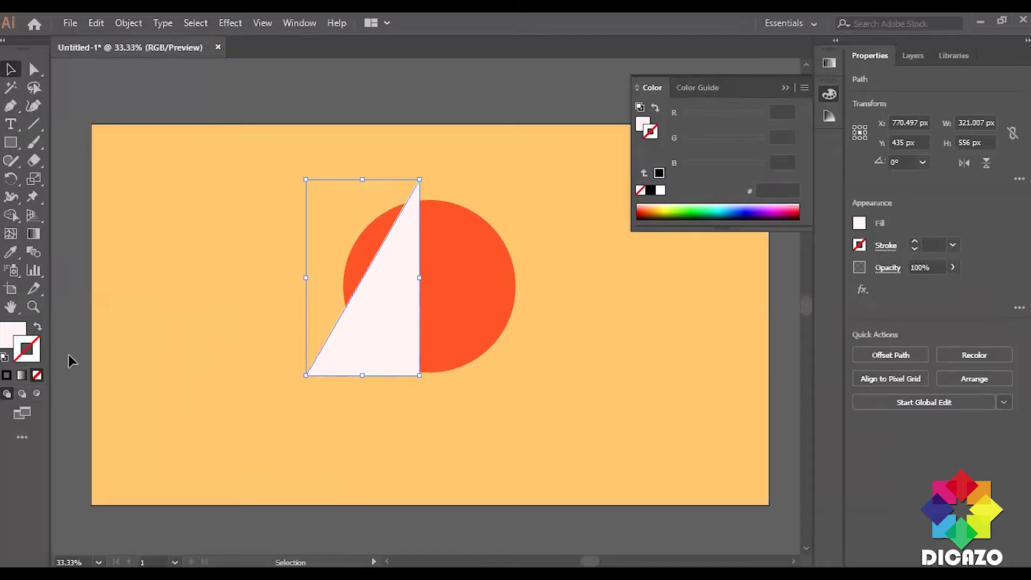
Fill the half triangle a very pale bluish white (F0F5FC)
{"action": "double_click", "coordinate": [13, 334]}
{"action": "left_click", "coordinate": [805, 184]}
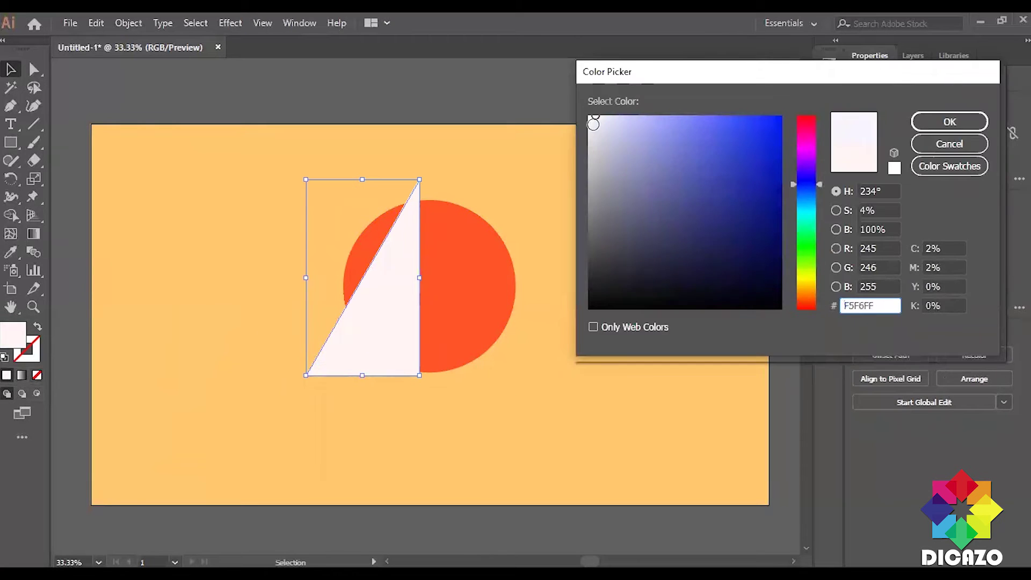
{"action": "left_click_drag", "start_coordinate": [599, 116], "coordinate": [598, 116]}
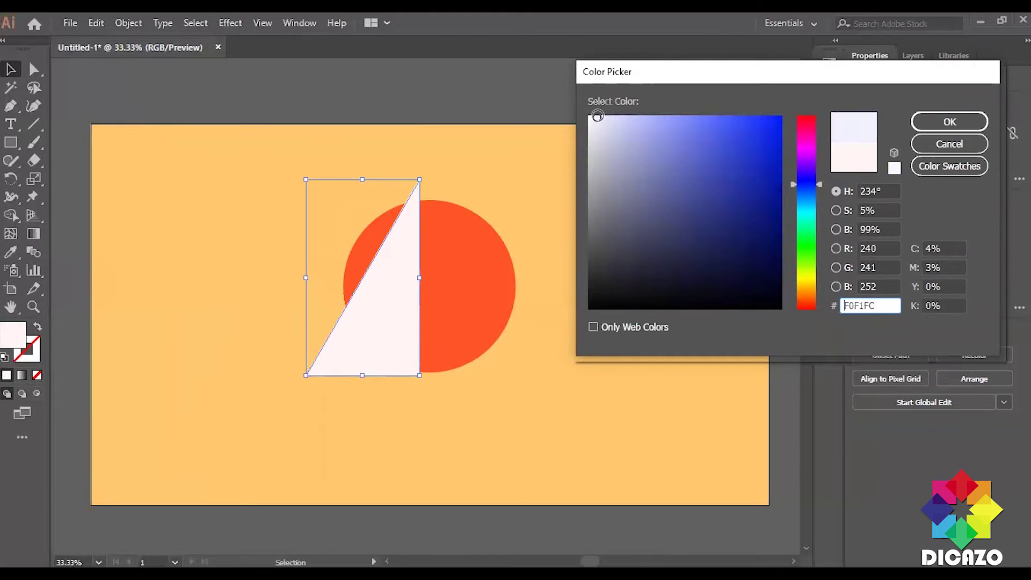
{"action": "left_click", "coordinate": [918, 127]}
Duplicate the half triangle and move the copy to the right
{"action": "left_click", "coordinate": [97, 23]}
{"action": "left_click", "coordinate": [145, 95]}
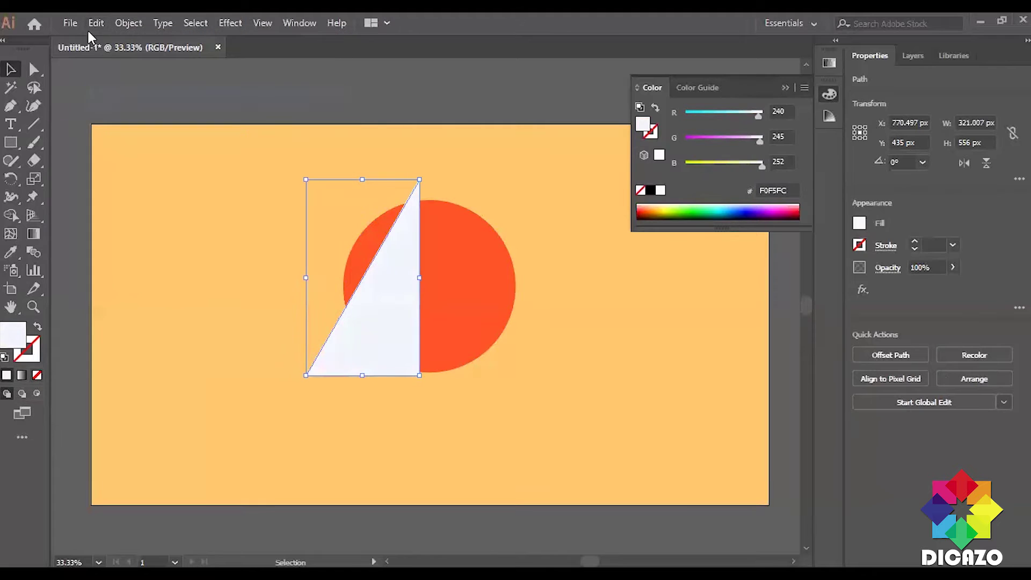
{"action": "left_click", "coordinate": [97, 23]}
{"action": "left_click", "coordinate": [149, 129]}
{"action": "mouse_move", "coordinate": [389, 309]}
{"action": "left_mouse_down"}
{"action": "mouse_move", "coordinate": [450, 337]}
{"action": "mouse_move", "coordinate": [509, 330]}
{"action": "left_mouse_up"}
Reflect the pasted copy across the vertical axis
{"action": "right_click", "coordinate": [509, 330]}
{"action": "left_click", "coordinate": [716, 293]}
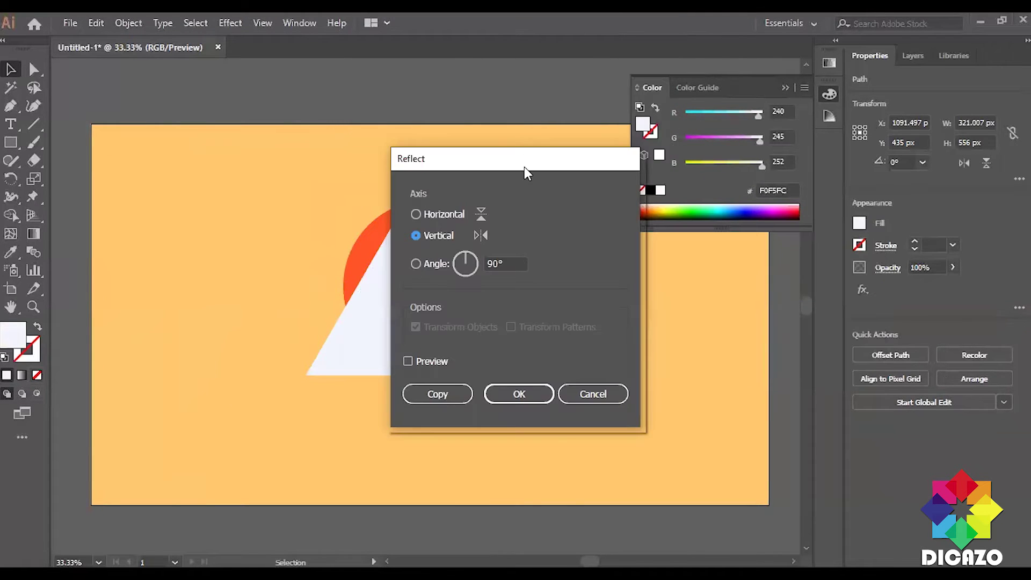
{"action": "left_click_drag", "start_coordinate": [524, 167], "coordinate": [244, 123]}
{"action": "left_click", "coordinate": [127, 318]}
{"action": "left_click", "coordinate": [238, 349]}
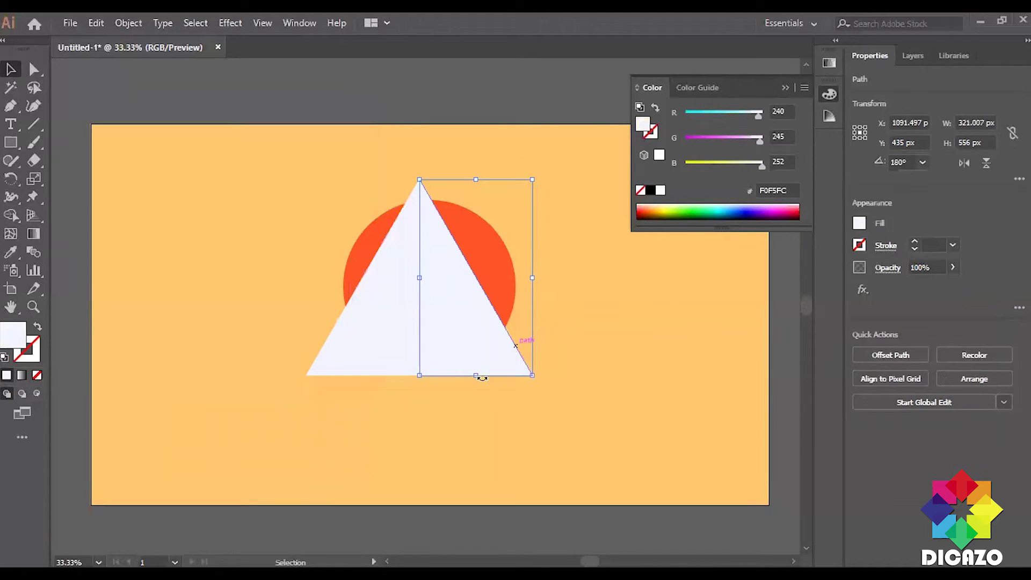
Fill the mirrored half light sky blue and select both halves together
{"action": "double_click", "coordinate": [18, 330]}
{"action": "mouse_move", "coordinate": [666, 125]}
{"action": "left_mouse_down"}
{"action": "mouse_move", "coordinate": [686, 127]}
{"action": "mouse_move", "coordinate": [678, 131]}
{"action": "left_mouse_up"}
{"action": "left_click_drag", "start_coordinate": [806, 194], "coordinate": [806, 200]}
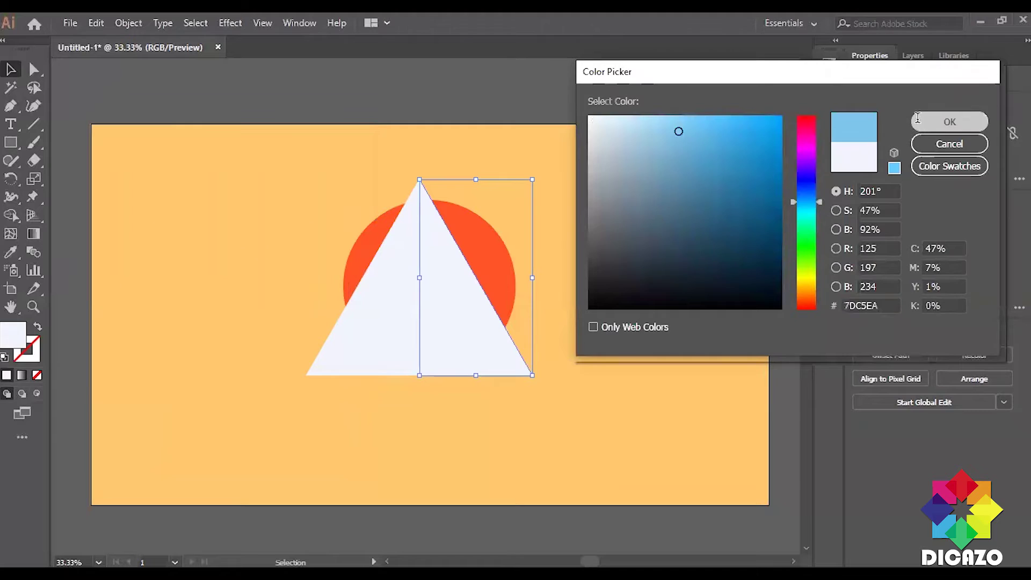
{"action": "left_click", "coordinate": [949, 122]}
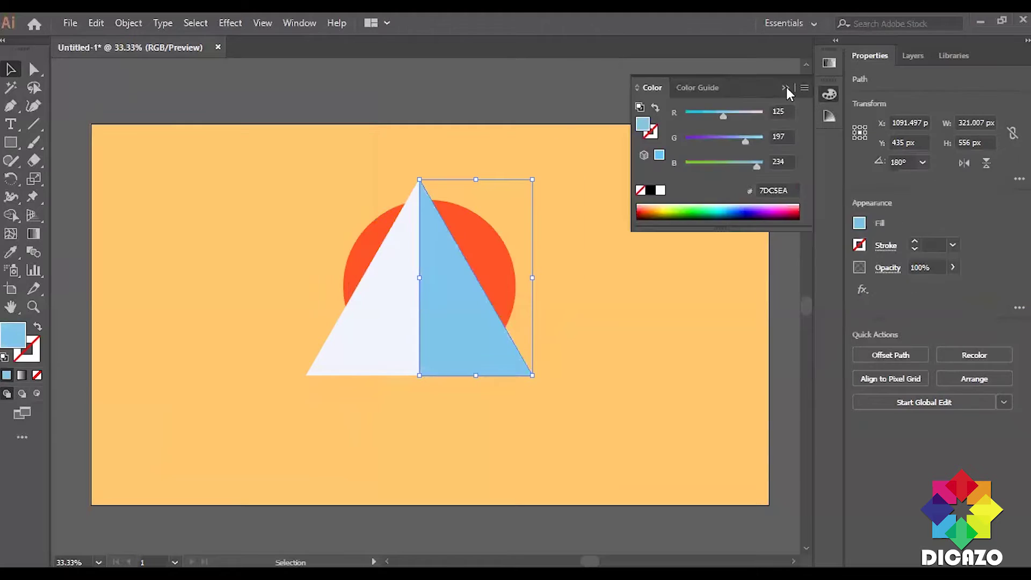
{"action": "left_click", "coordinate": [383, 353], "text": "shift"}
{"action": "left_click", "coordinate": [912, 55]}
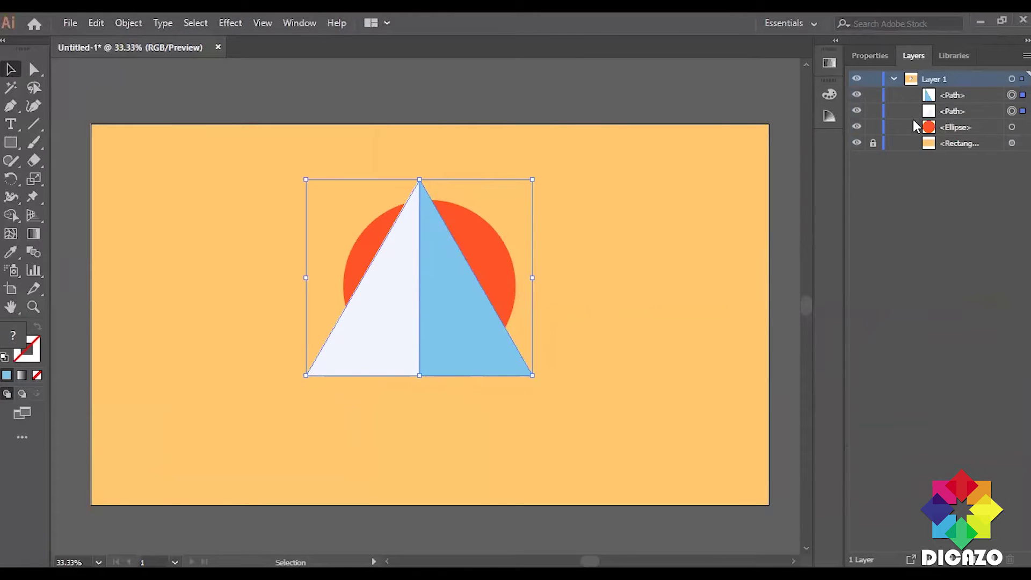
Group the two halves into one peak and nudge it right and down
{"action": "key", "text": "ctrl+g"}
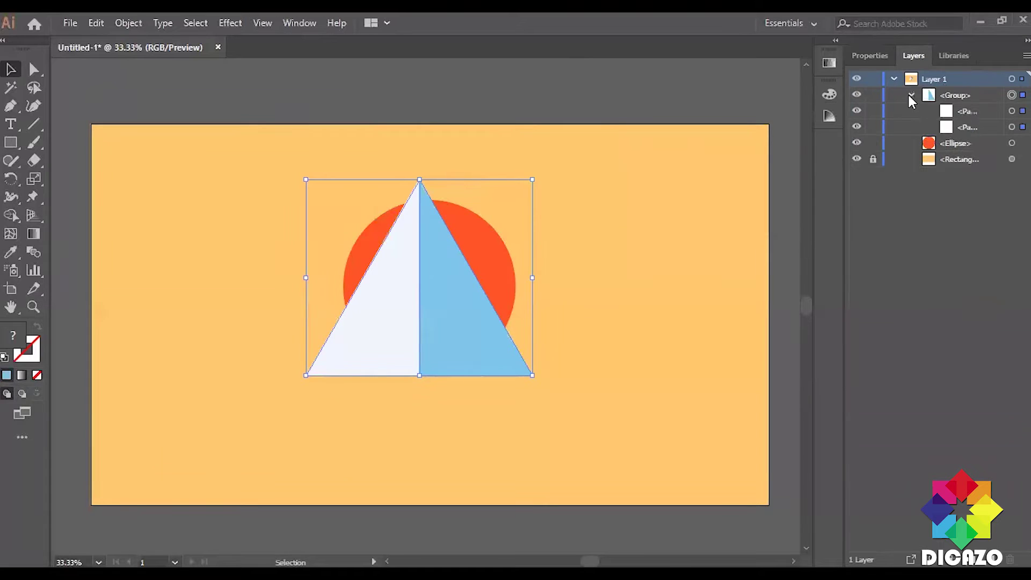
{"action": "left_click_drag", "start_coordinate": [488, 365], "coordinate": [499, 365]}
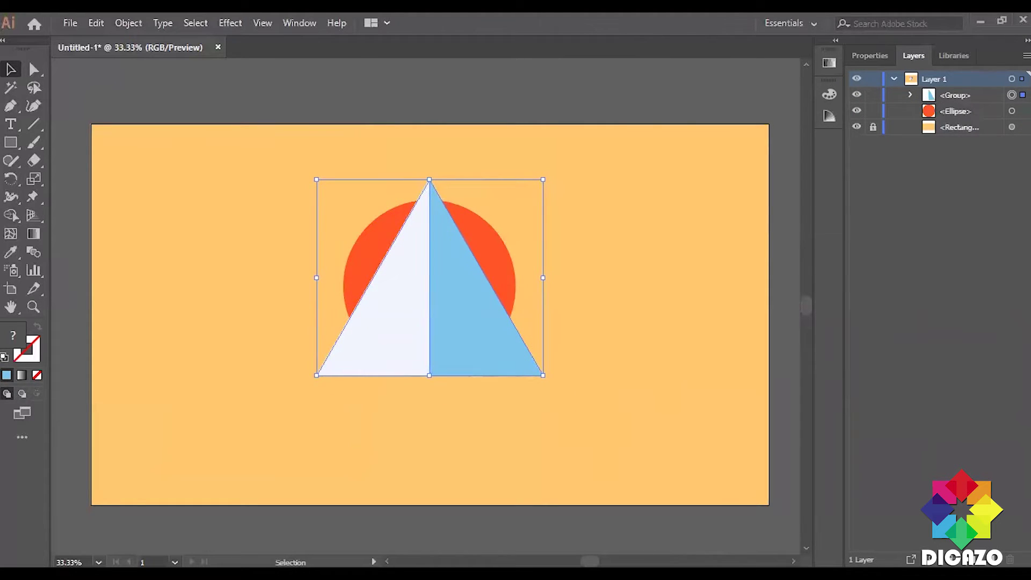
{"action": "key", "text": "shift+Down"}
{"action": "key", "text": "shift+Down"}
{"action": "key", "text": "shift+Down"}
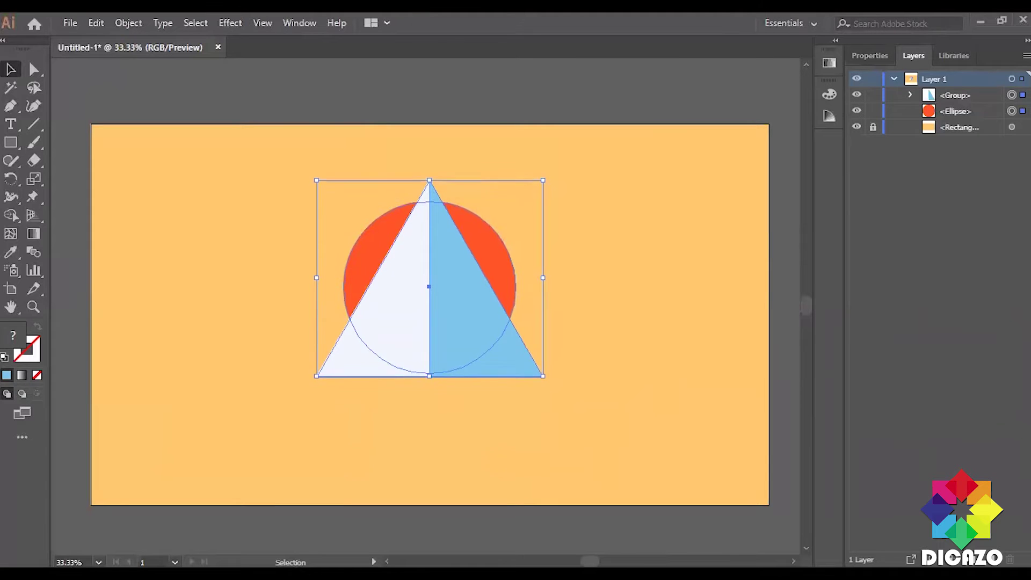
{"action": "key", "text": "shift+Down"}
{"action": "key", "text": "shift+Down"}
{"action": "key", "text": "shift+Down"}
{"action": "key", "text": "shift+Down"}
{"action": "key", "text": "shift+Down"}
{"action": "key", "text": "shift+Down"}
{"action": "key", "text": "shift+Down"}
{"action": "key", "text": "shift+Down"}
{"action": "key", "text": "shift+Down"}
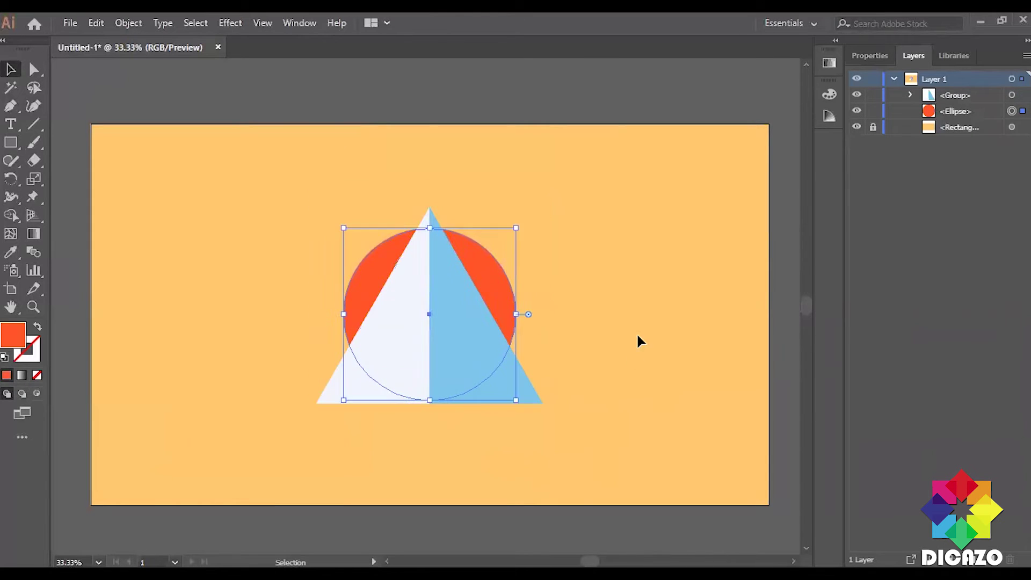
Enlarge the sun around its centre and align its bottom with the peak base
{"action": "left_click", "coordinate": [465, 400], "text": "shift"}
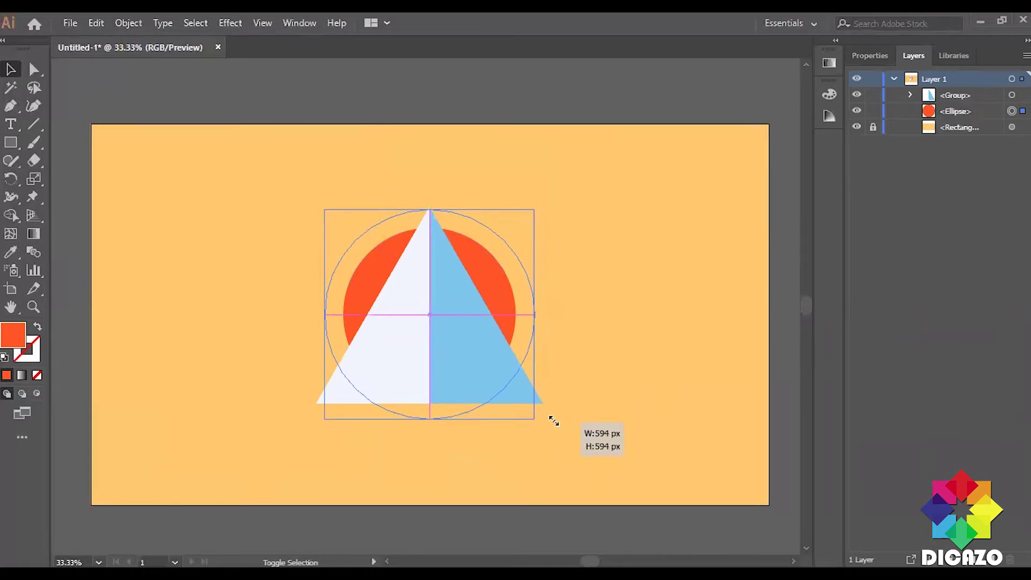
{"action": "left_click_drag", "start_coordinate": [516, 400], "coordinate": [536, 419]}
{"action": "key", "text": "shift+Up"}
{"action": "key", "text": "shift+Up"}
{"action": "key", "text": "shift+Up"}
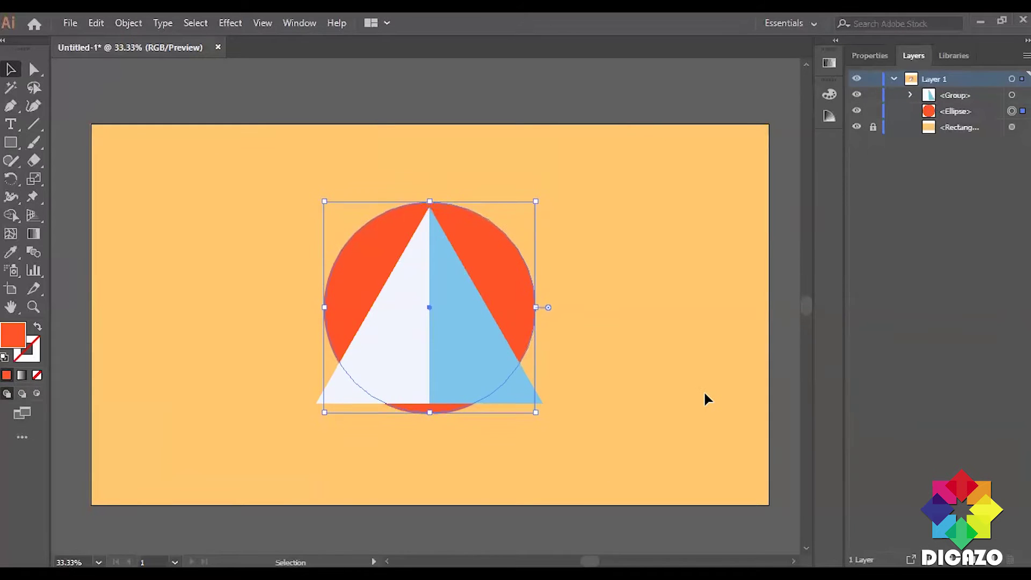
{"action": "key", "text": "shift+Up"}
{"action": "key", "text": "shift+Up"}
{"action": "key", "text": "shift+Up"}
{"action": "left_click", "coordinate": [329, 532]}
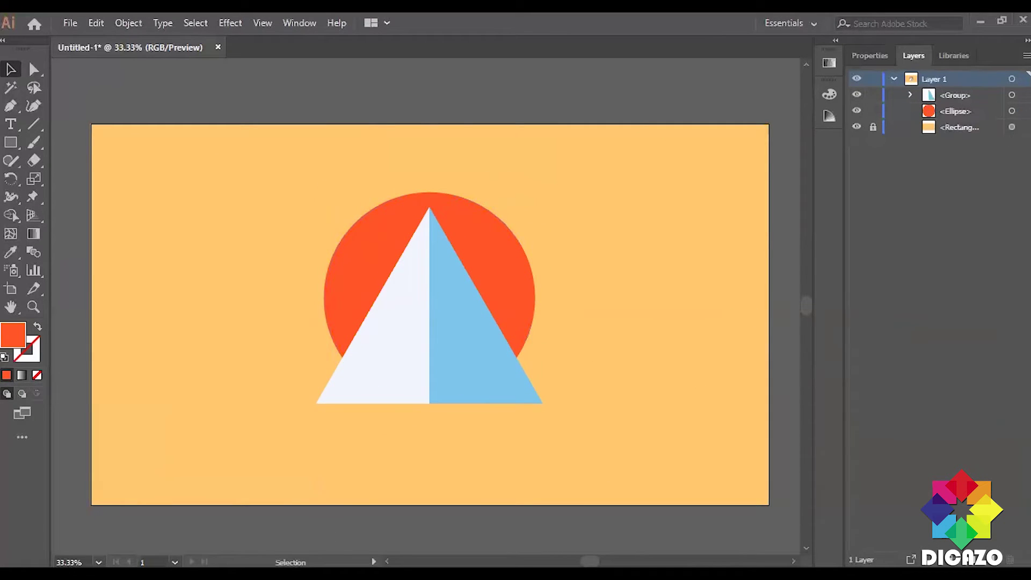
Paste a smaller copy of the peak in front and move it left onto the baseline
{"action": "left_click", "coordinate": [473, 301]}
{"action": "left_click", "coordinate": [96, 22]}
{"action": "left_click", "coordinate": [120, 96]}
{"action": "left_click", "coordinate": [134, 129]}
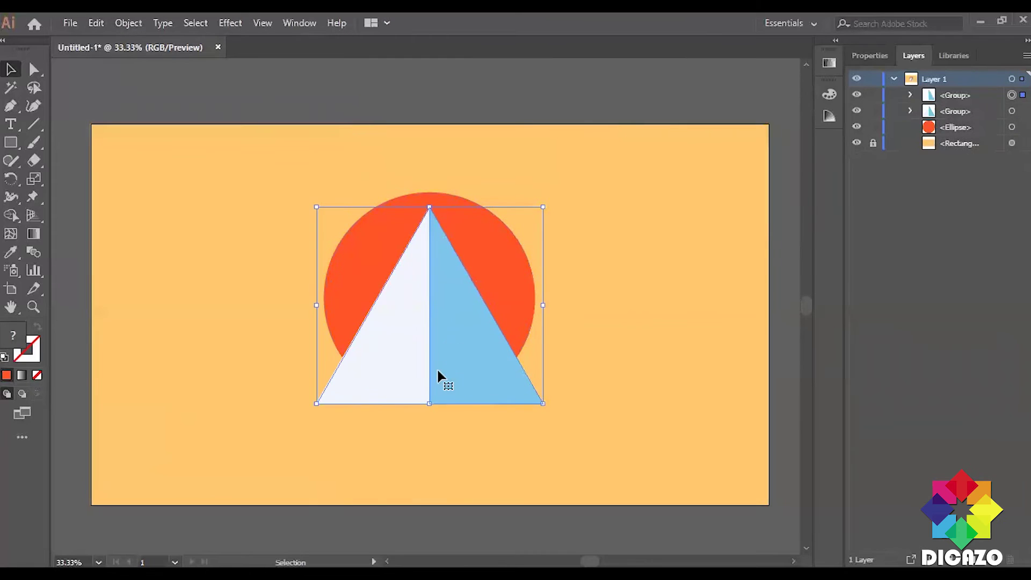
{"action": "left_click_drag", "start_coordinate": [513, 240], "coordinate": [507, 238]}
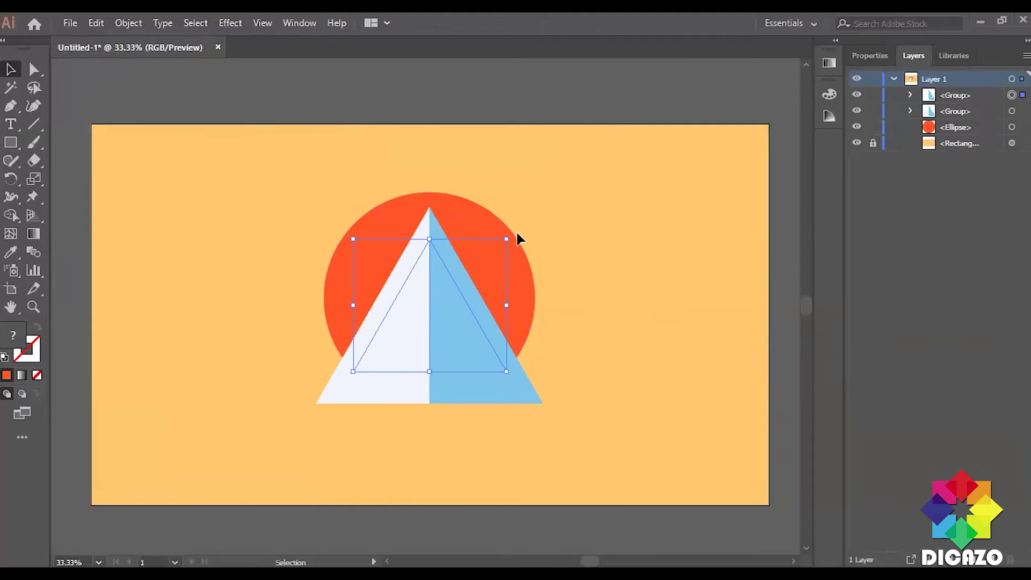
{"action": "left_click_drag", "start_coordinate": [410, 325], "coordinate": [296, 359]}
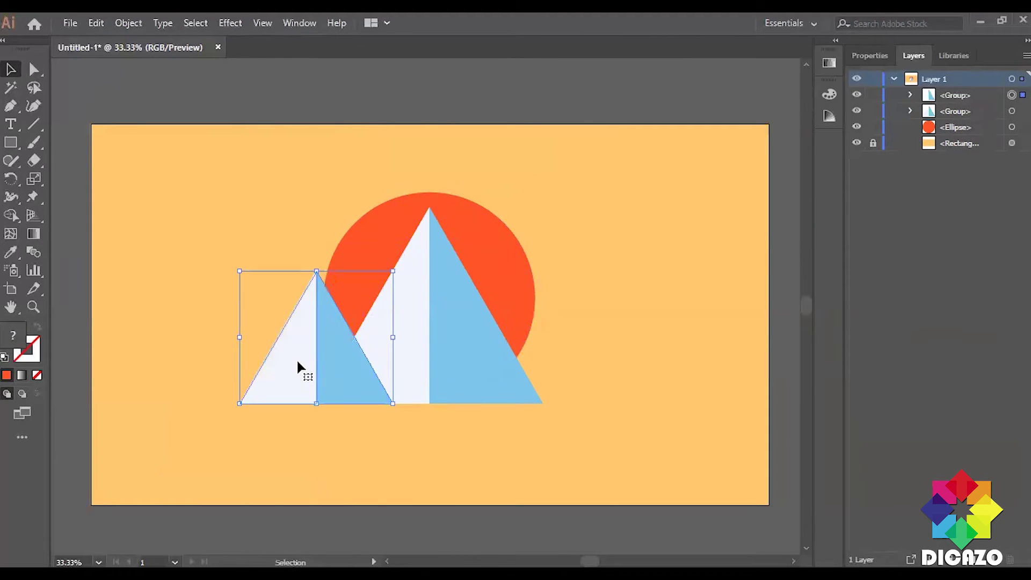
Paste a copy of the small peak to the right of the big peak
{"action": "left_click", "coordinate": [630, 430]}
{"action": "key", "text": "a"}
{"action": "left_click", "coordinate": [301, 334]}
{"action": "left_click", "coordinate": [96, 23]}
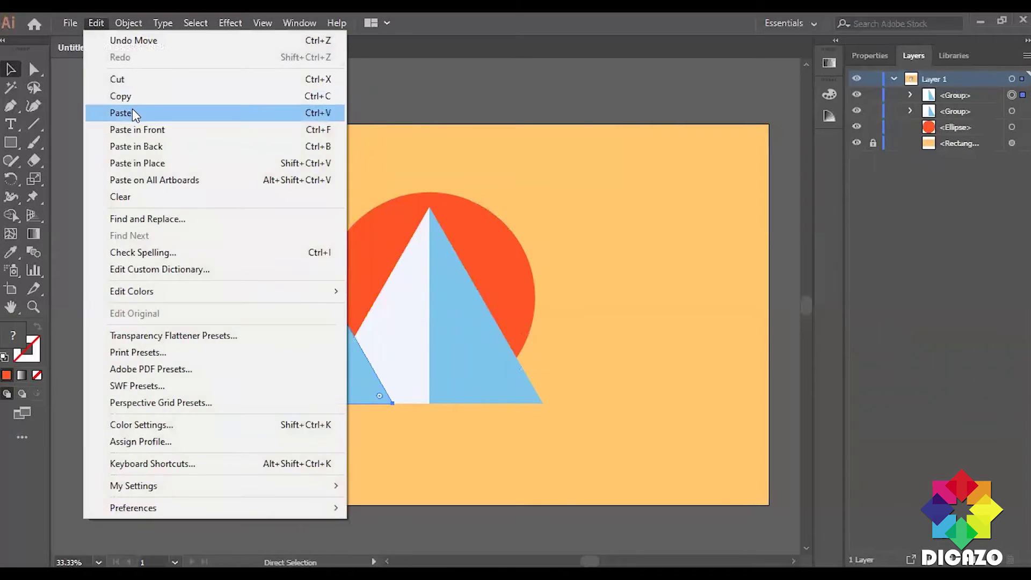
{"action": "left_click", "coordinate": [121, 130]}
{"action": "left_click_drag", "start_coordinate": [374, 372], "coordinate": [571, 376]}
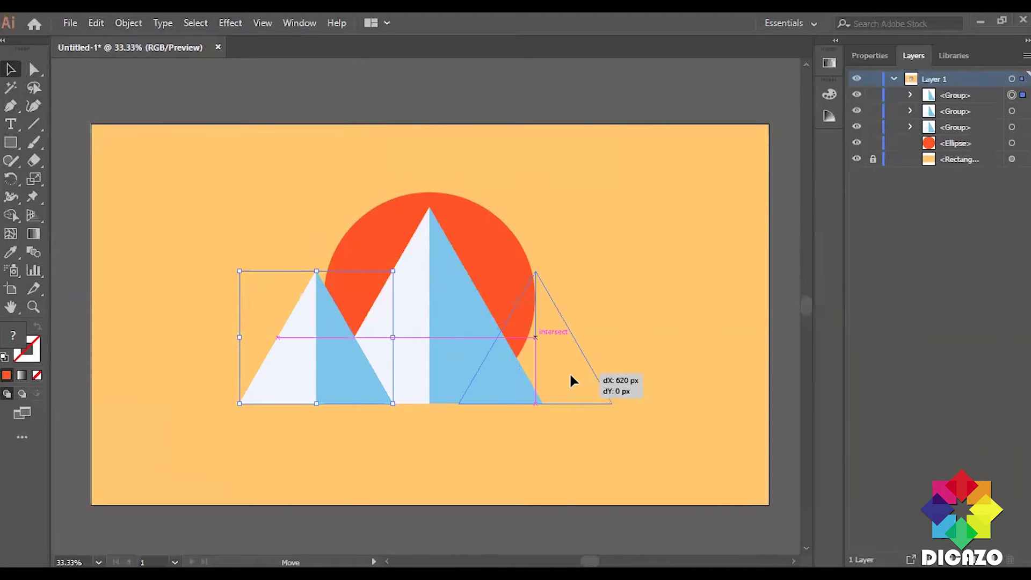
Paste another peak copy, shrink it, and place it further right on the baseline
{"action": "left_click", "coordinate": [96, 23]}
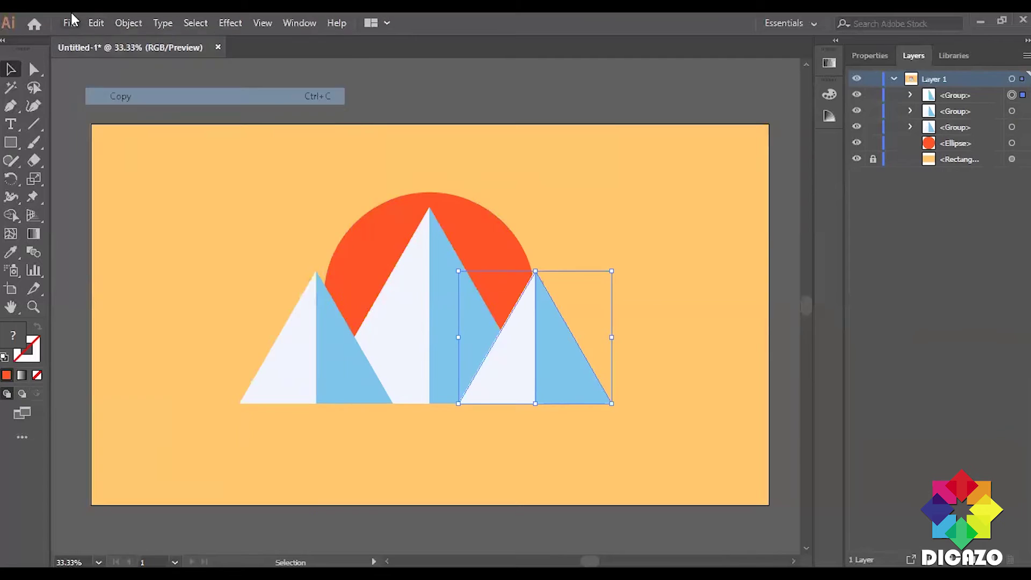
{"action": "left_click", "coordinate": [121, 128]}
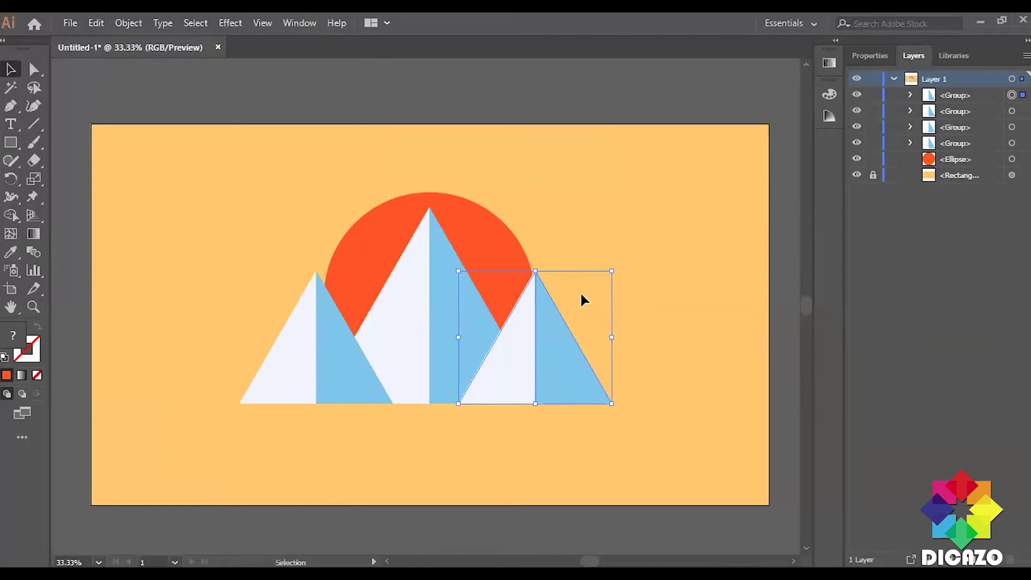
{"action": "left_click_drag", "start_coordinate": [611, 271], "coordinate": [594, 286]}
{"action": "left_click_drag", "start_coordinate": [543, 358], "coordinate": [602, 376]}
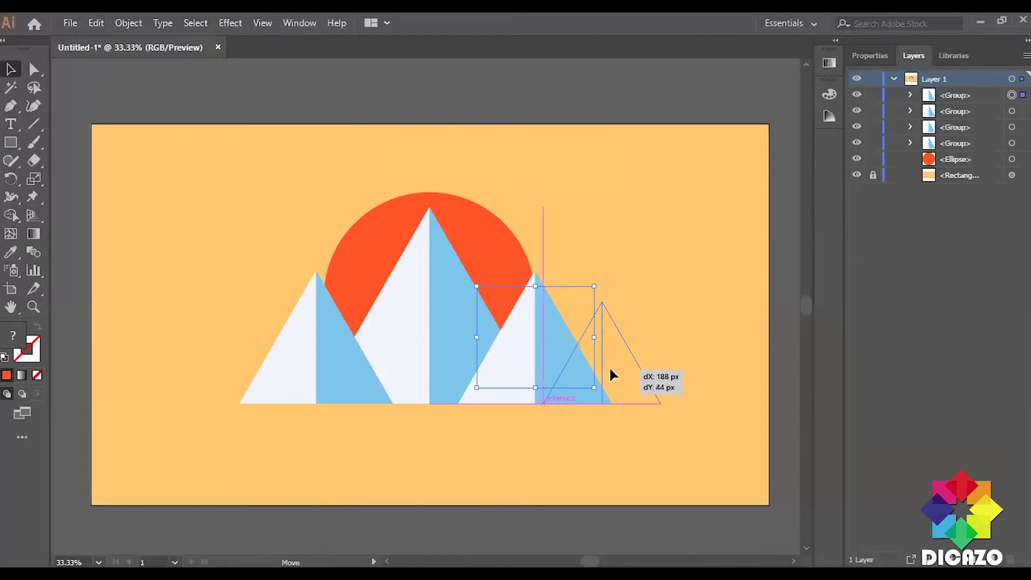
Copy the small peak and place the copy at the far left of the baseline
{"action": "left_click", "coordinate": [684, 344]}
{"action": "left_click", "coordinate": [606, 398]}
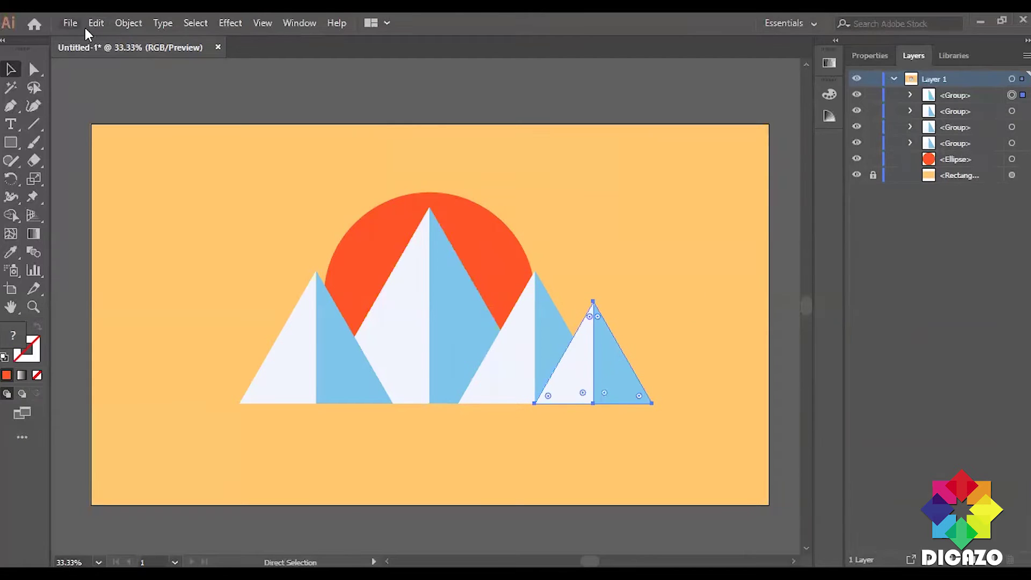
{"action": "left_click", "coordinate": [96, 22]}
{"action": "left_click", "coordinate": [126, 94]}
{"action": "left_click", "coordinate": [96, 23]}
{"action": "left_click", "coordinate": [121, 131]}
{"action": "left_click_drag", "start_coordinate": [607, 392], "coordinate": [271, 392]}
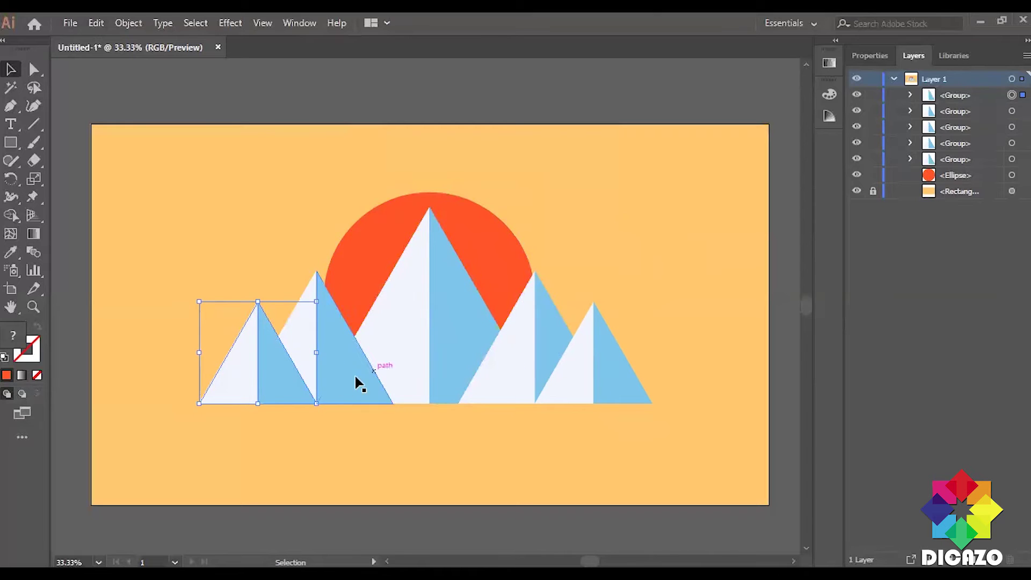
Paste a shrunken peak copy behind the others at the middle of the baseline
{"action": "left_click", "coordinate": [96, 22]}
{"action": "left_click", "coordinate": [122, 97]}
{"action": "left_click", "coordinate": [96, 23]}
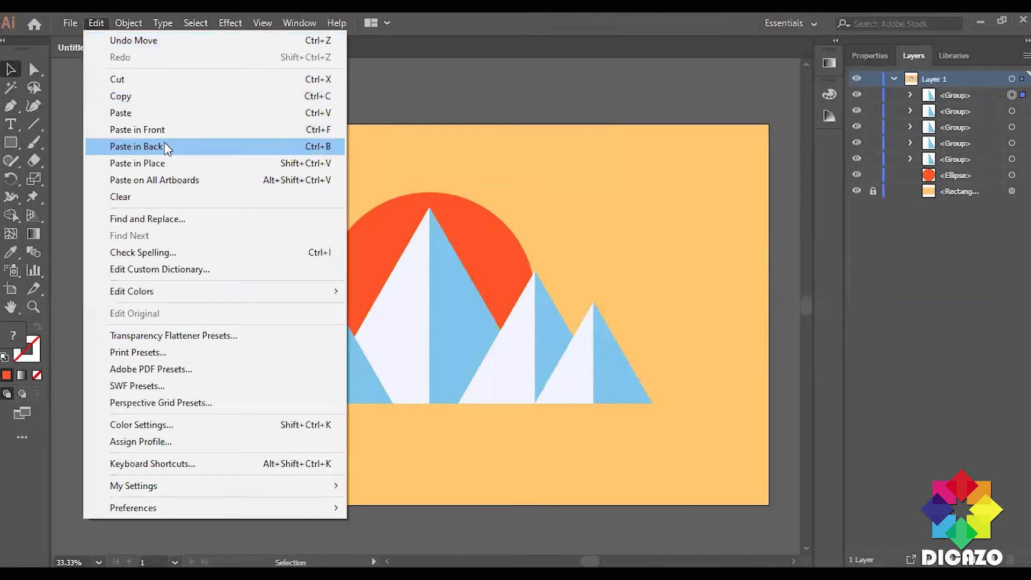
{"action": "left_click", "coordinate": [165, 144]}
{"action": "left_click_drag", "start_coordinate": [316, 302], "coordinate": [296, 319]}
{"action": "mouse_move", "coordinate": [263, 376]}
{"action": "left_mouse_down"}
{"action": "mouse_move", "coordinate": [331, 376]}
{"action": "mouse_move", "coordinate": [416, 400]}
{"action": "mouse_move", "coordinate": [424, 392]}
{"action": "left_mouse_up"}
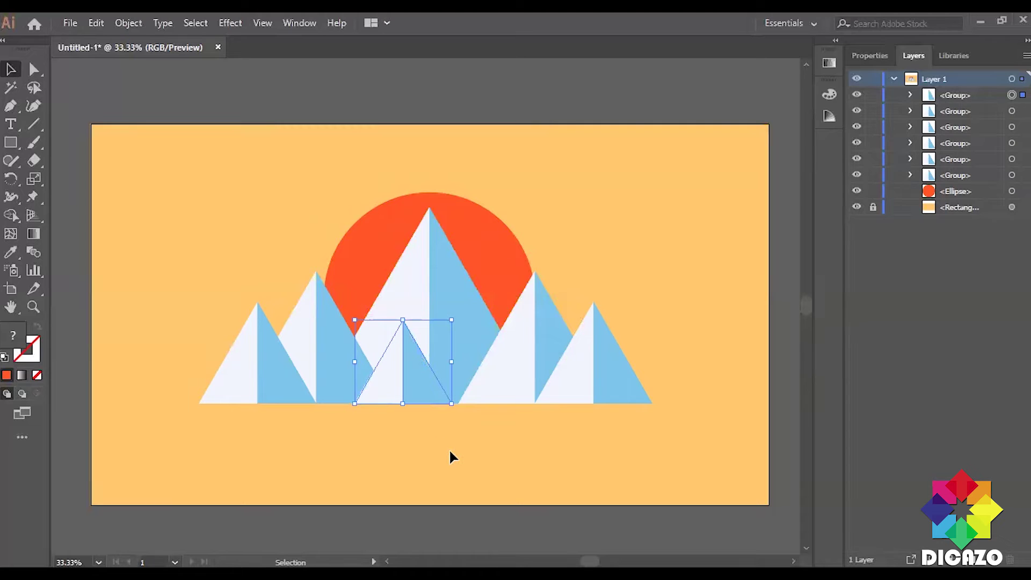
{"action": "left_click_drag", "start_coordinate": [11, 143], "coordinate": [59, 159]}
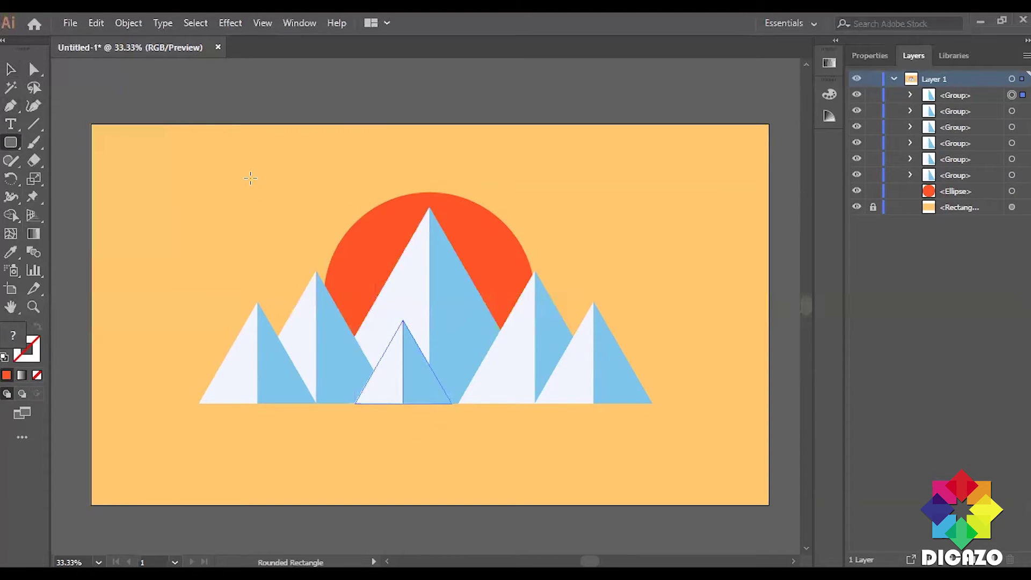
Draw a trial orange rounded bar above the left peaks, then delete it
{"action": "left_click_drag", "start_coordinate": [250, 178], "coordinate": [340, 192]}
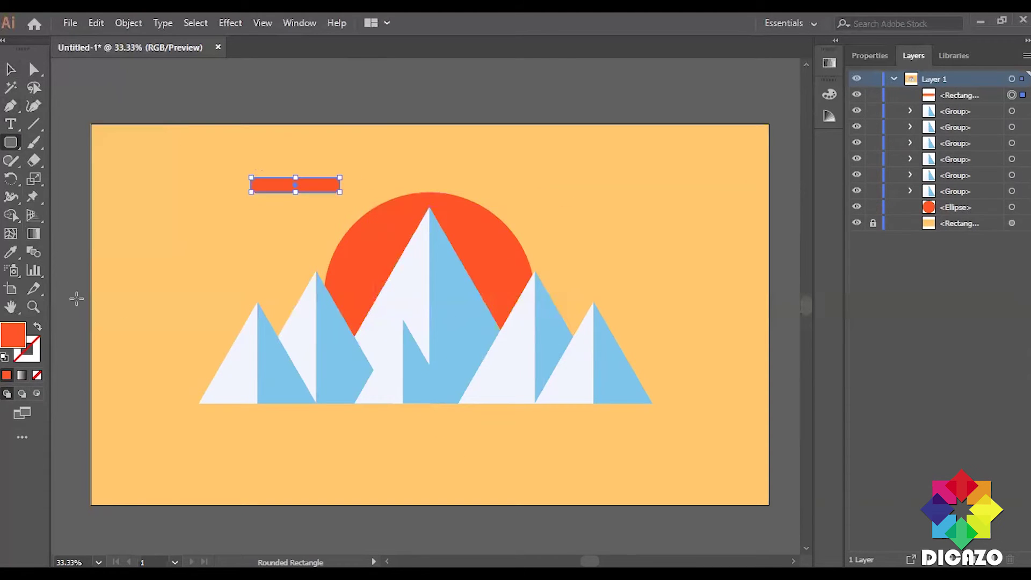
{"action": "left_click", "coordinate": [11, 70]}
{"action": "left_click", "coordinate": [376, 236]}
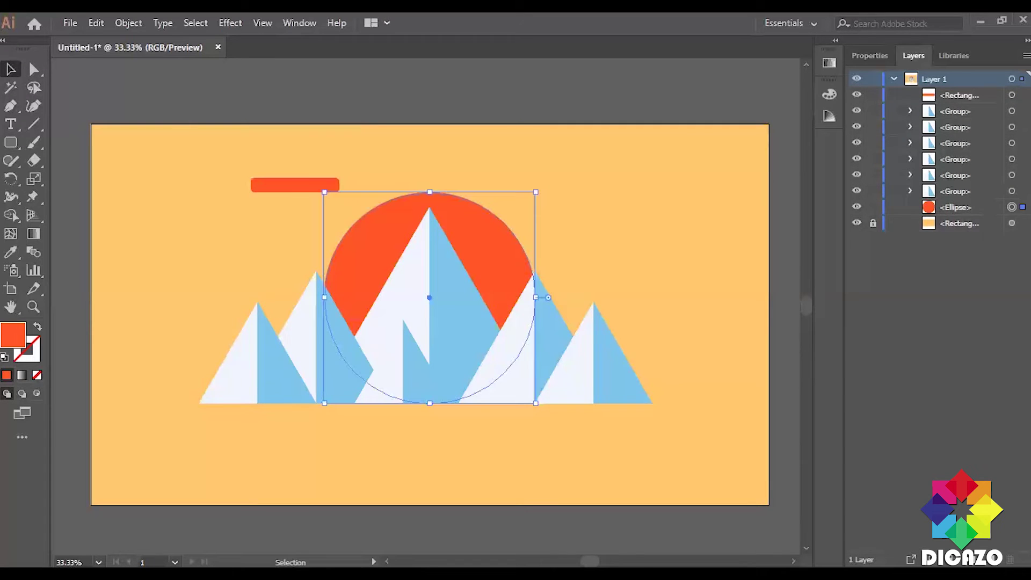
{"action": "left_click", "coordinate": [282, 189]}
{"action": "key", "text": "Delete"}
Create a rounded bar with corner radius 18, then delete it
{"action": "left_click", "coordinate": [11, 142]}
{"action": "left_click", "coordinate": [272, 203]}
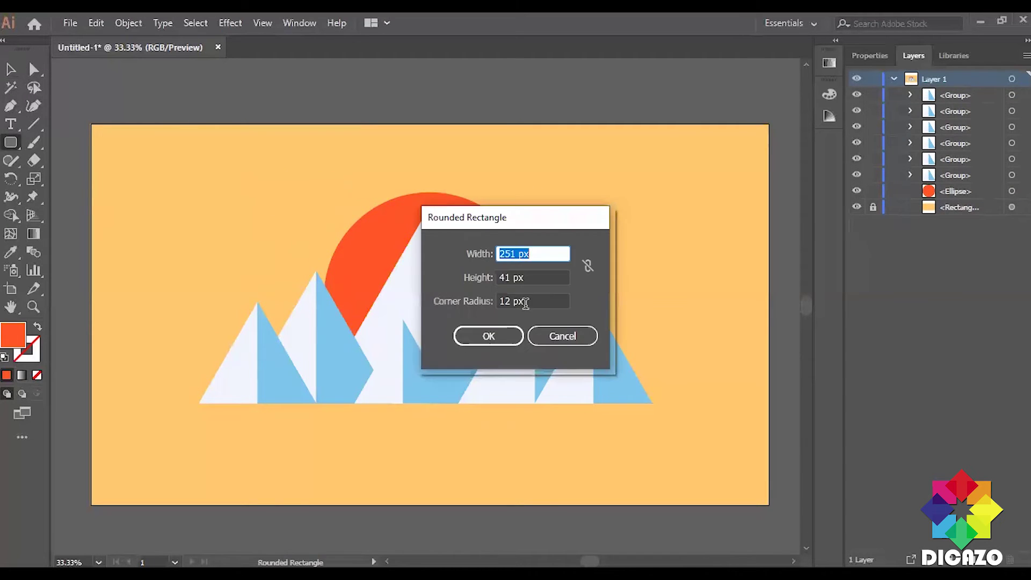
{"action": "left_click", "coordinate": [525, 303]}
{"action": "left_click_drag", "start_coordinate": [512, 301], "coordinate": [487, 299]}
{"action": "type", "text": "18"}
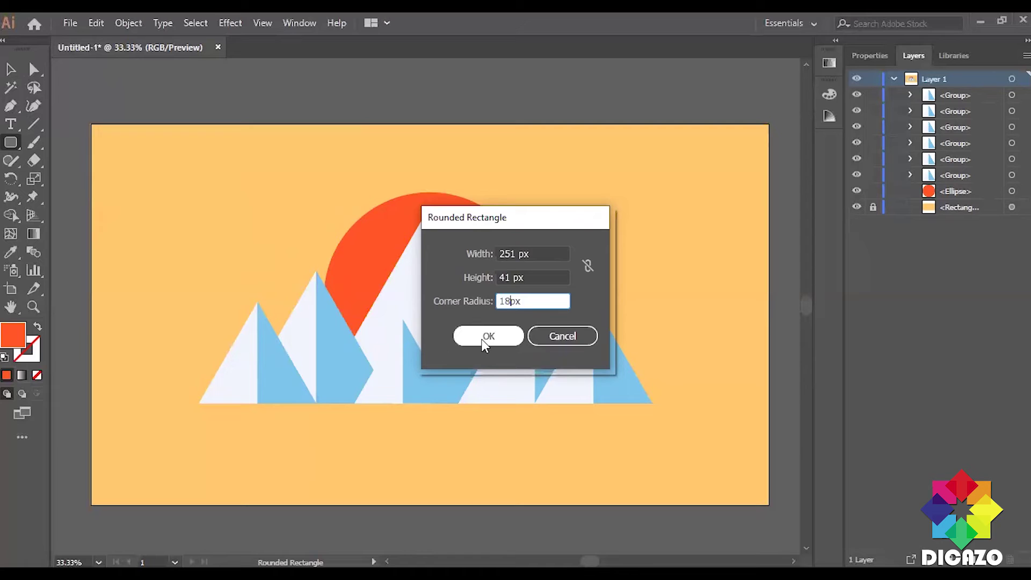
{"action": "left_click", "coordinate": [482, 341]}
{"action": "key", "text": "v"}
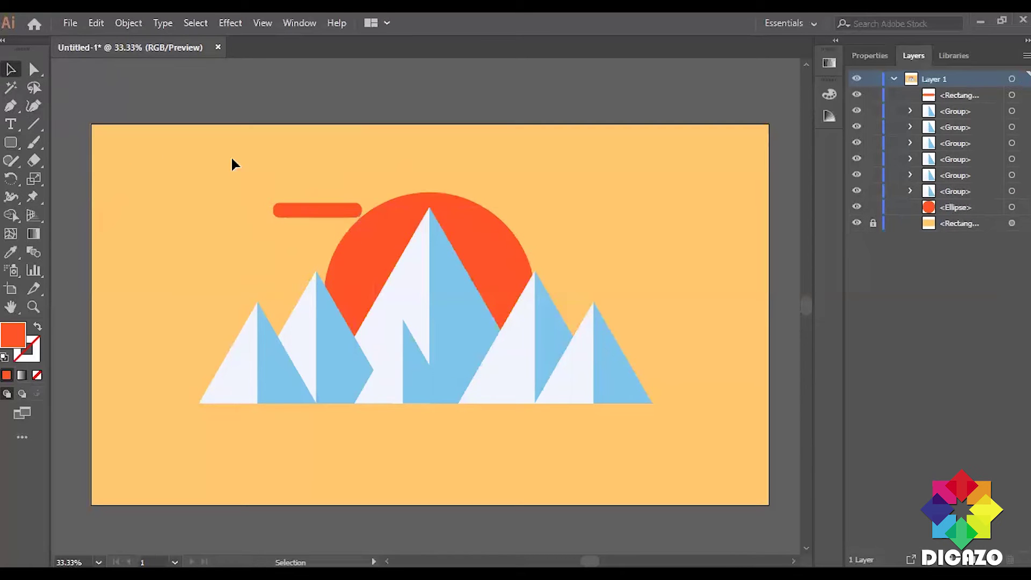
{"action": "left_click", "coordinate": [281, 205]}
{"action": "key", "text": "Delete"}
Create a 251 × 41 px rounded bar with corner radius 12 in the upper-left sky
{"action": "left_click", "coordinate": [11, 142]}
{"action": "left_click", "coordinate": [245, 183]}
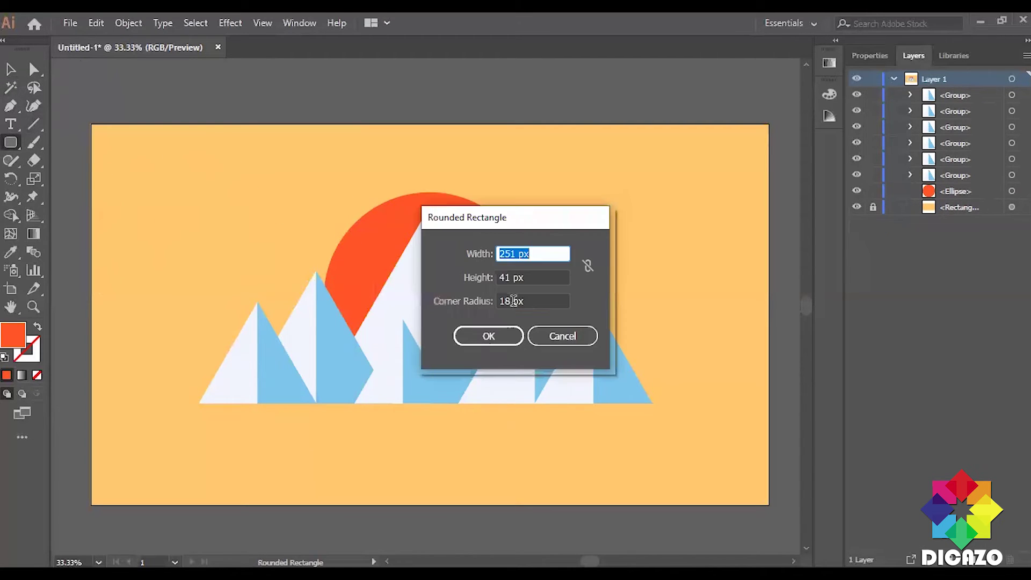
{"action": "left_click_drag", "start_coordinate": [513, 301], "coordinate": [431, 291]}
{"action": "type", "text": "12"}
{"action": "left_click", "coordinate": [488, 336]}
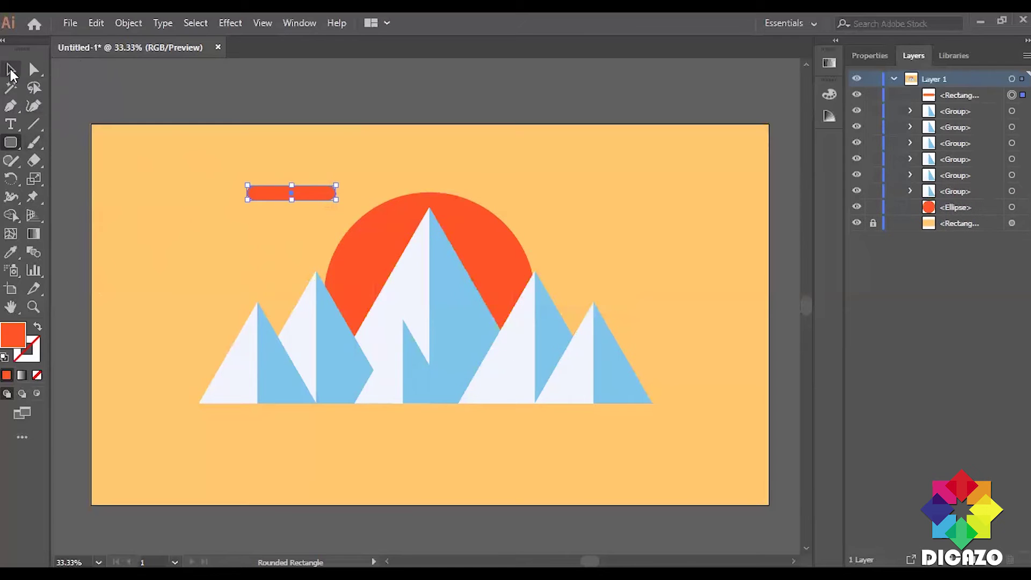
{"action": "left_click", "coordinate": [11, 68]}
{"action": "left_click", "coordinate": [467, 168]}
{"action": "left_click", "coordinate": [324, 198]}
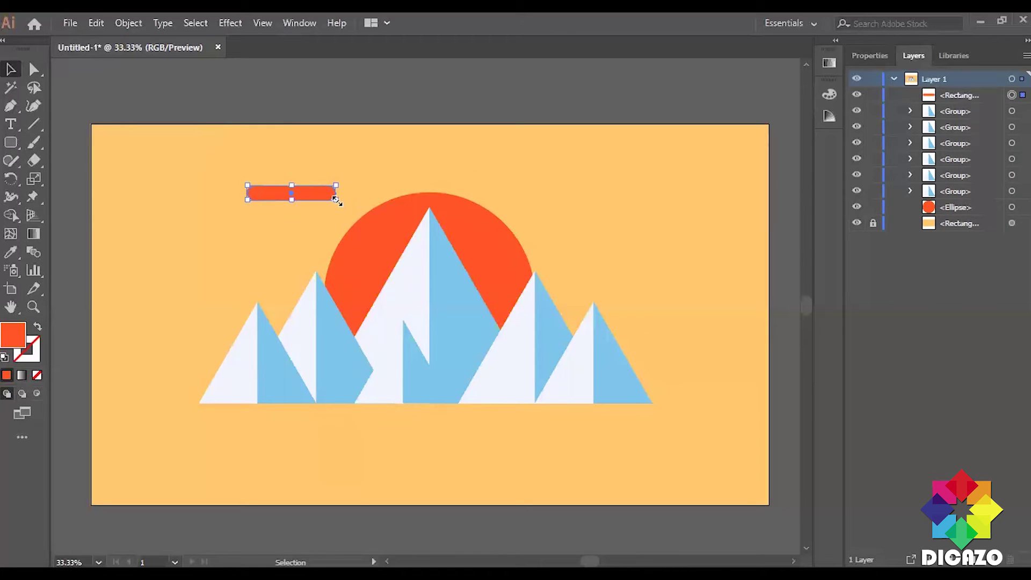
Widen the red bar, add a shorter copy beneath it, and group both into a cloud
{"action": "left_click_drag", "start_coordinate": [335, 199], "coordinate": [397, 199]}
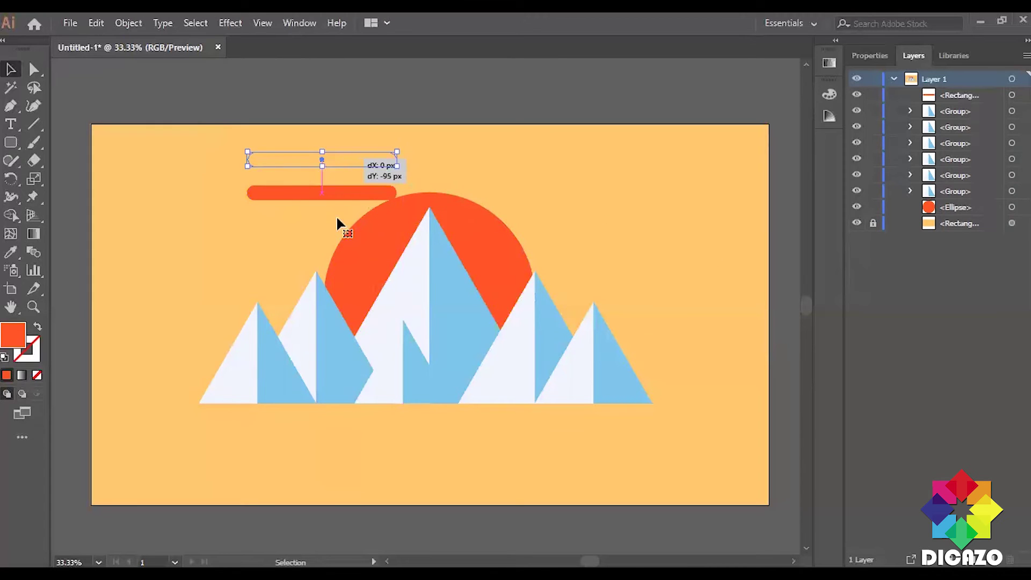
{"action": "mouse_move", "coordinate": [337, 198]}
{"action": "left_mouse_down"}
{"action": "mouse_move", "coordinate": [336, 163]}
{"action": "mouse_move", "coordinate": [365, 166]}
{"action": "mouse_move", "coordinate": [347, 187]}
{"action": "left_mouse_up"}
{"action": "left_click", "coordinate": [96, 23]}
{"action": "left_click", "coordinate": [127, 96]}
{"action": "left_click", "coordinate": [96, 22]}
{"action": "left_click", "coordinate": [143, 129]}
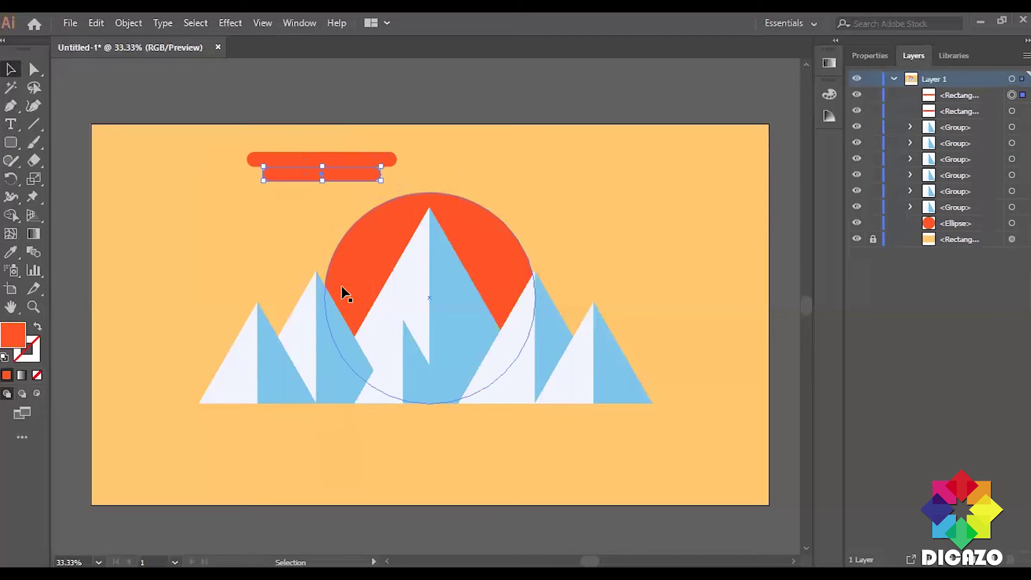
{"action": "left_click", "coordinate": [306, 180]}
{"action": "left_click", "coordinate": [361, 175], "text": "shift"}
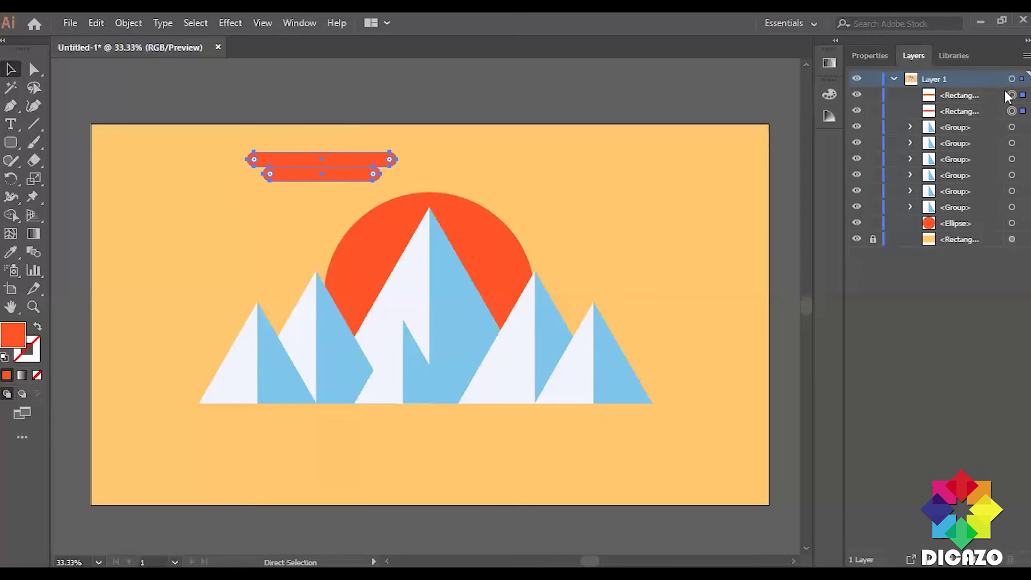
{"action": "key", "text": "ctrl+g"}
Paste a copy of the cloud and drag it down over the sun's left edge
{"action": "left_click", "coordinate": [96, 23]}
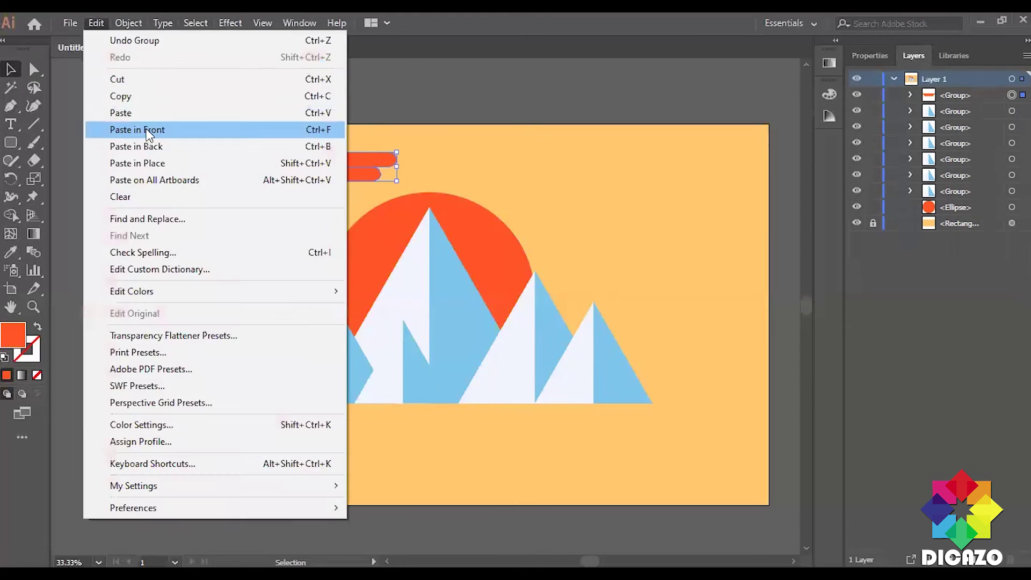
{"action": "left_click", "coordinate": [126, 129]}
{"action": "left_click_drag", "start_coordinate": [339, 168], "coordinate": [341, 227]}
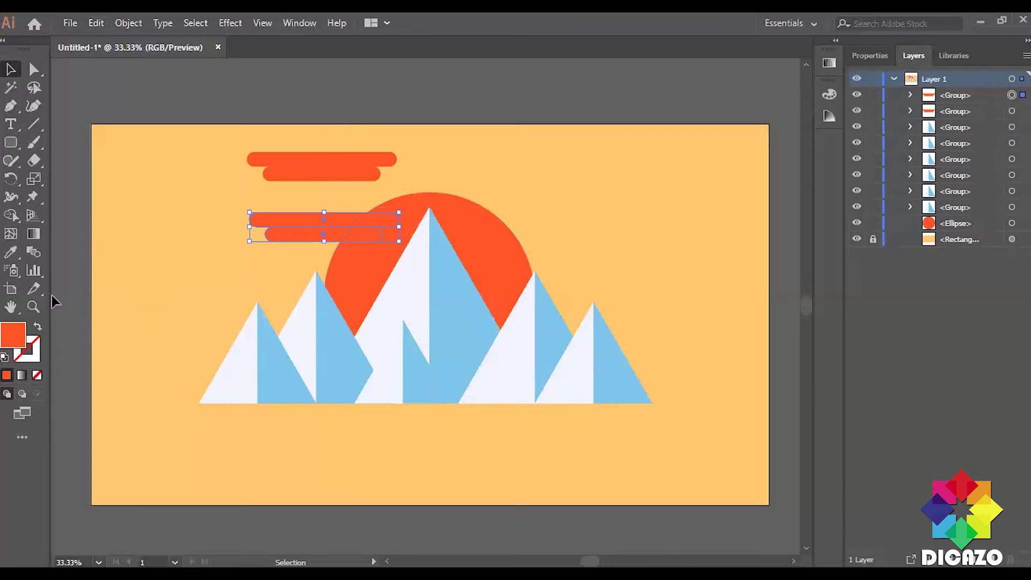
Check the background rectangle's fill colour and lock the background layer
{"action": "left_click", "coordinate": [1012, 239]}
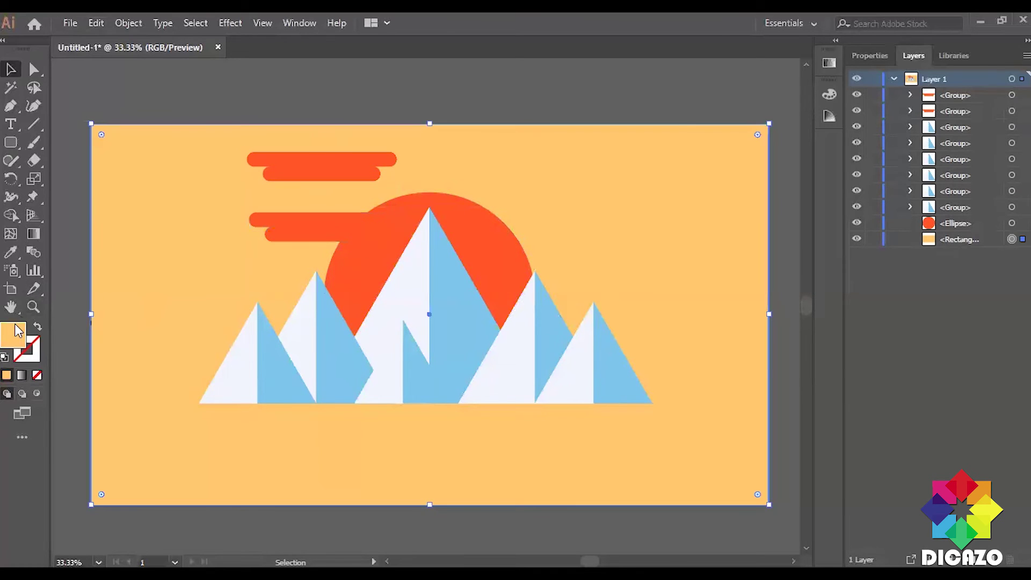
{"action": "double_click", "coordinate": [13, 335]}
{"action": "left_click", "coordinate": [948, 120]}
{"action": "left_click", "coordinate": [873, 239]}
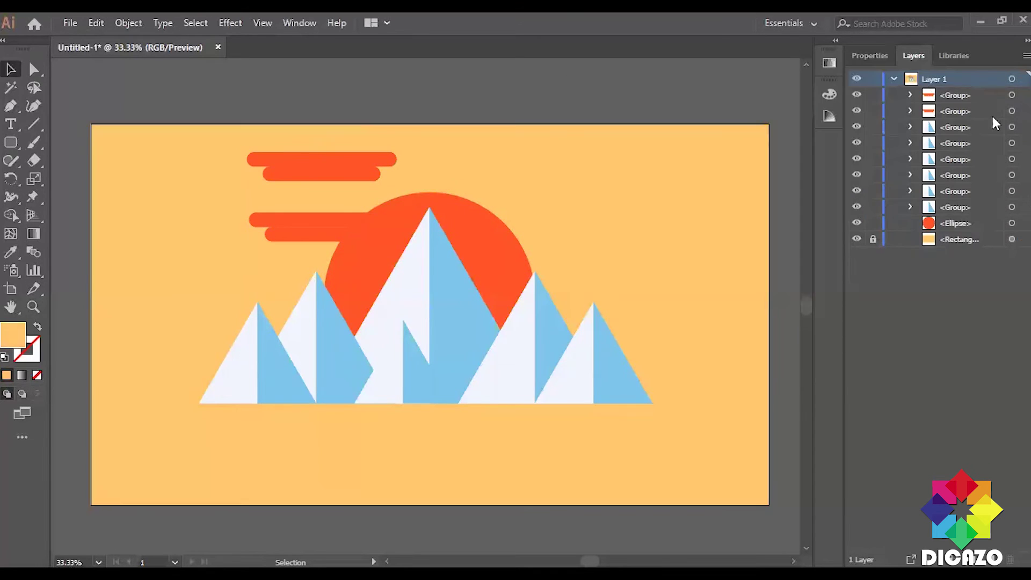
Recolour the lower cloud to match the pale yellow background
{"action": "left_click", "coordinate": [1011, 95]}
{"action": "double_click", "coordinate": [19, 342]}
{"action": "left_click", "coordinate": [939, 117]}
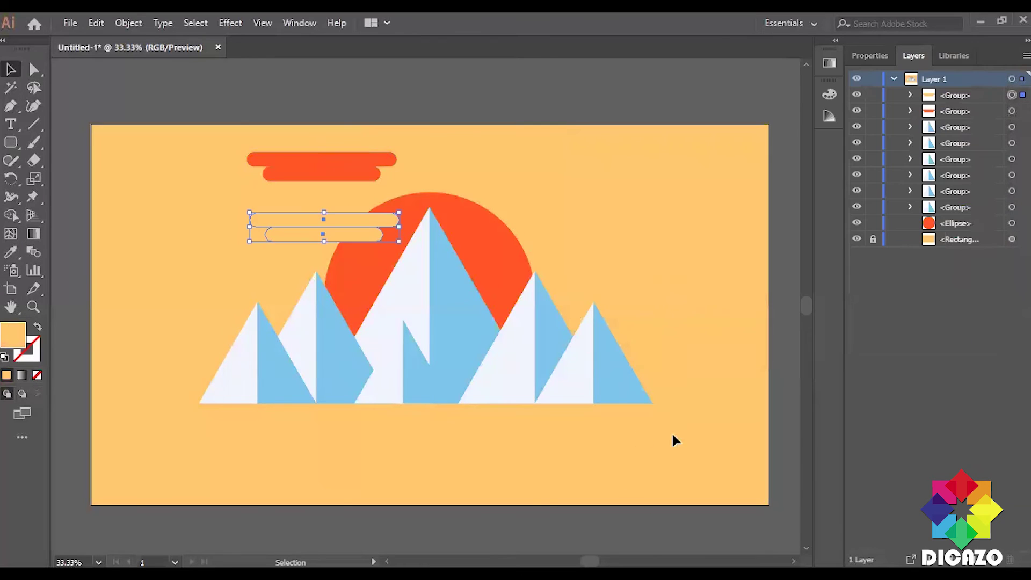
{"action": "left_click", "coordinate": [675, 437]}
{"action": "left_click", "coordinate": [909, 95]}
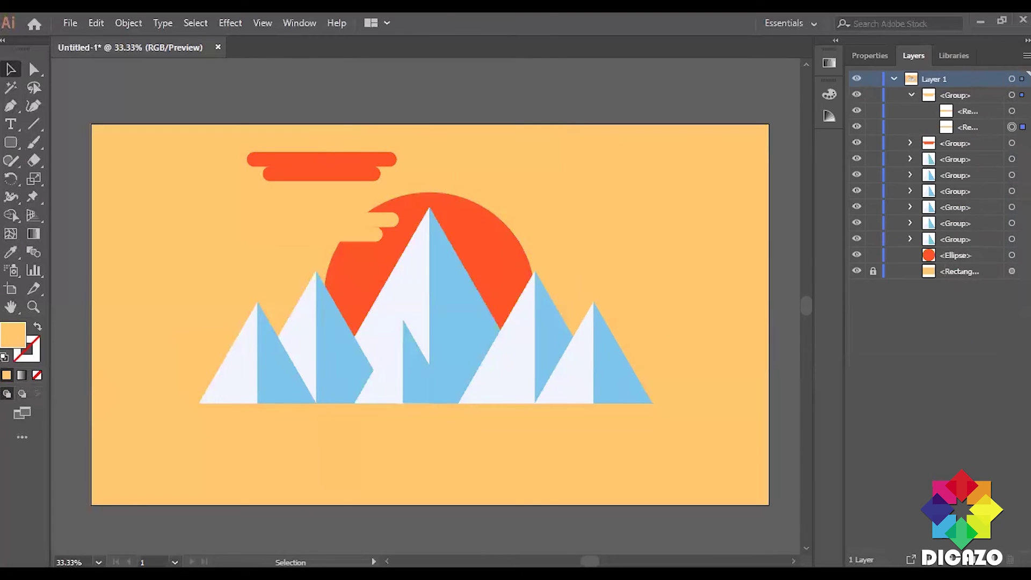
{"action": "left_click", "coordinate": [209, 399]}
{"action": "left_click", "coordinate": [910, 94]}
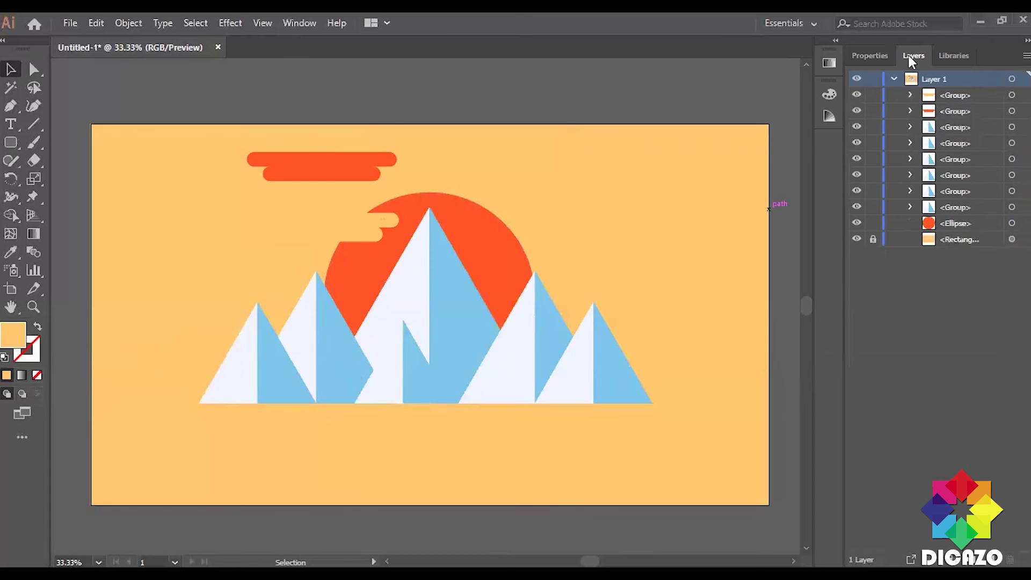
Duplicate the upper-left red cloud and move the copy to the upper right
{"action": "left_click", "coordinate": [322, 158]}
{"action": "left_click", "coordinate": [96, 23]}
{"action": "left_click", "coordinate": [132, 97]}
{"action": "key", "text": "ctrl+f"}
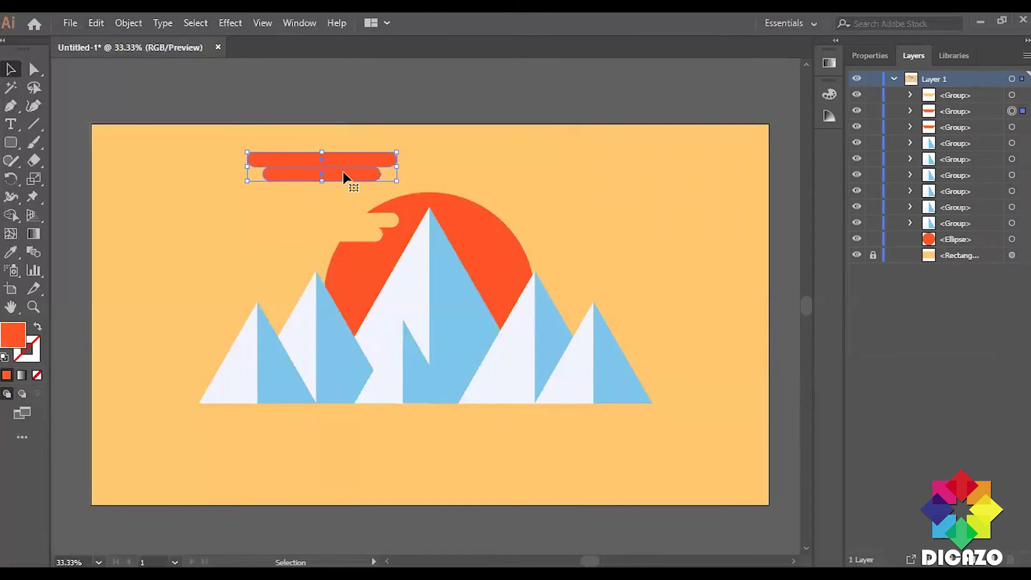
{"action": "mouse_move", "coordinate": [343, 178]}
{"action": "left_mouse_down"}
{"action": "mouse_move", "coordinate": [639, 193]}
{"action": "mouse_move", "coordinate": [665, 180]}
{"action": "left_mouse_up"}
Copy the small yellow cloud and place it across the sun's right edge
{"action": "left_click", "coordinate": [375, 228]}
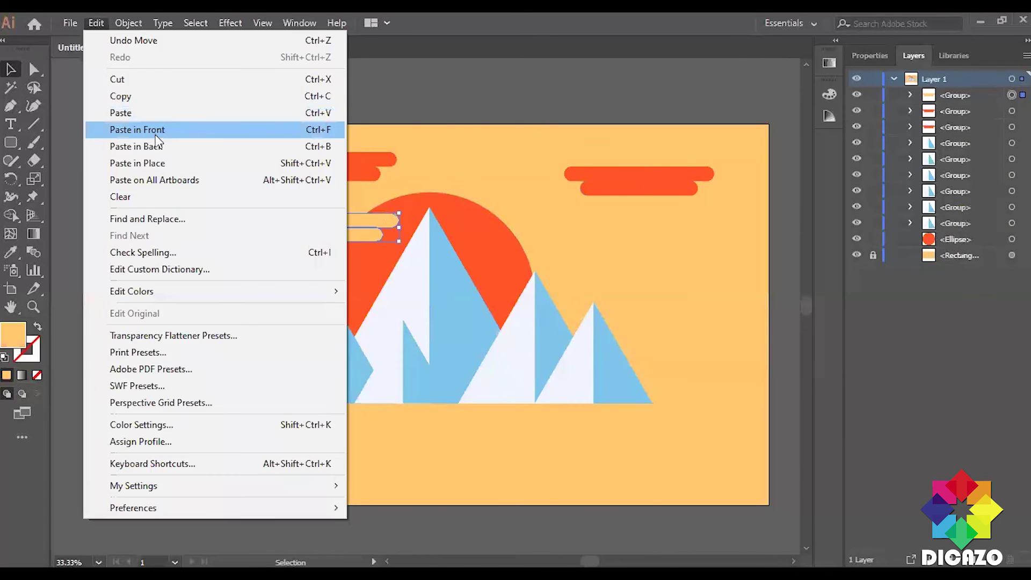
{"action": "left_click", "coordinate": [137, 129]}
{"action": "left_click_drag", "start_coordinate": [376, 228], "coordinate": [585, 252]}
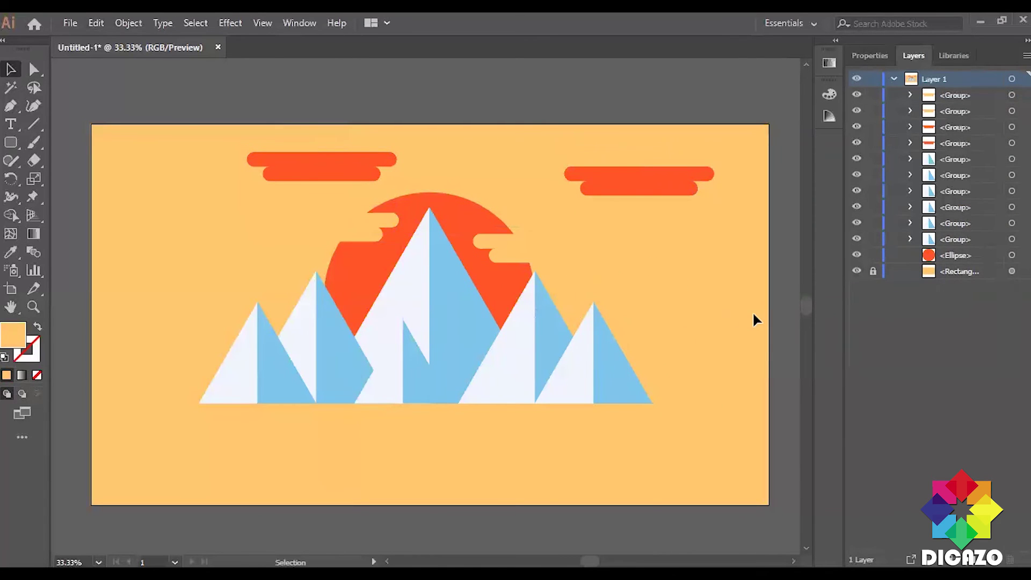
{"action": "left_click_drag", "start_coordinate": [242, 267], "coordinate": [531, 252]}
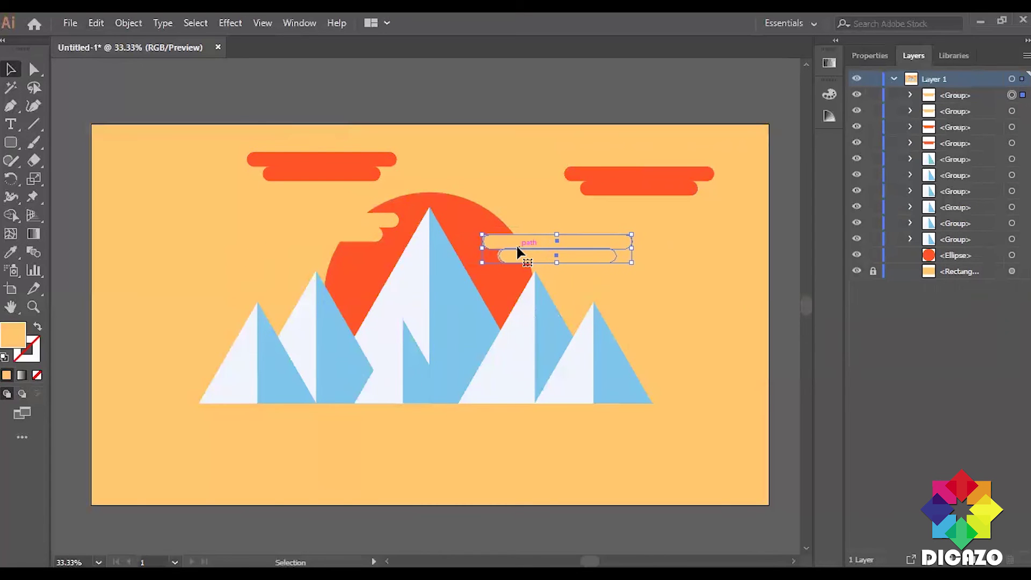
Copy the sun and paste the copy behind the original
{"action": "left_click", "coordinate": [460, 204]}
{"action": "left_click", "coordinate": [96, 22]}
{"action": "left_click", "coordinate": [120, 96]}
{"action": "left_click", "coordinate": [96, 22]}
{"action": "left_click", "coordinate": [145, 148]}
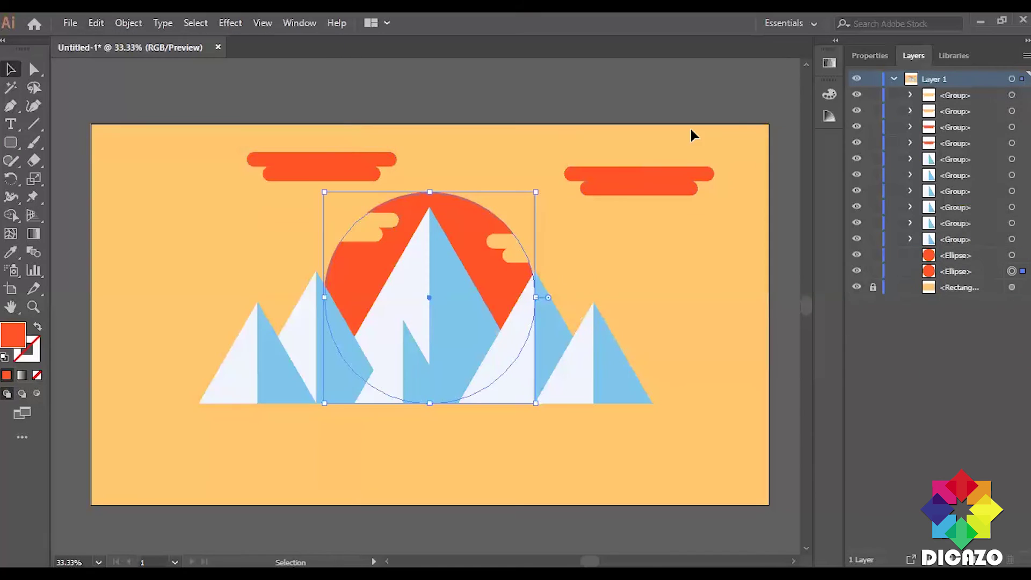
Apply a 10-pixel Gaussian Blur to the sun copy
{"action": "left_click", "coordinate": [230, 23]}
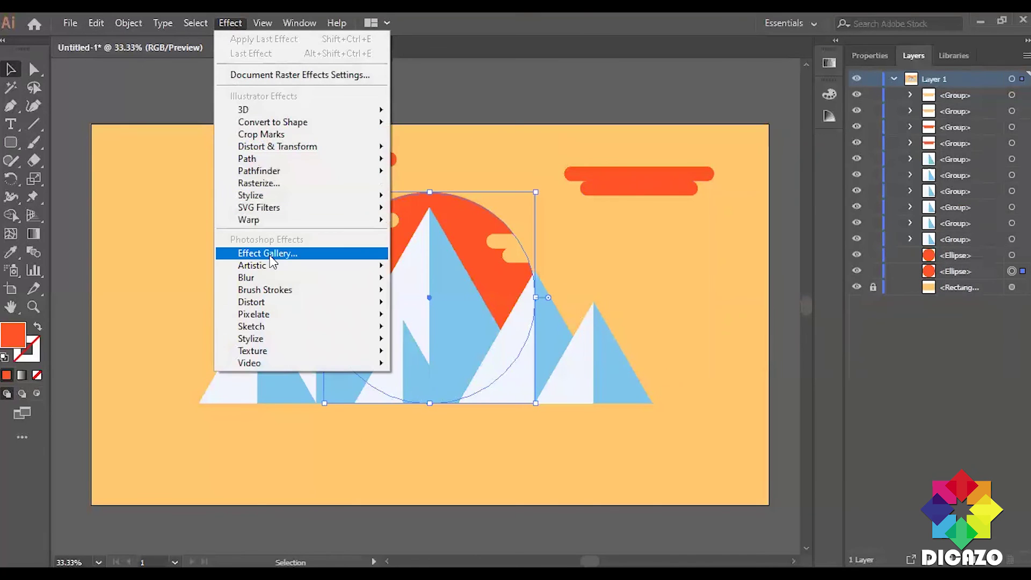
{"action": "left_click", "coordinate": [420, 279]}
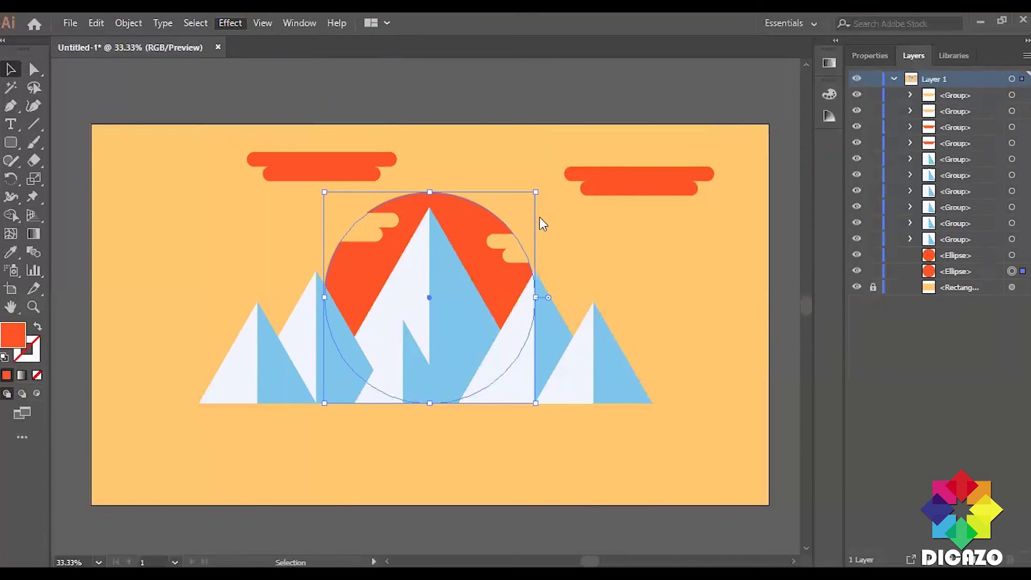
{"action": "left_click", "coordinate": [419, 307]}
{"action": "left_click_drag", "start_coordinate": [527, 241], "coordinate": [672, 153]}
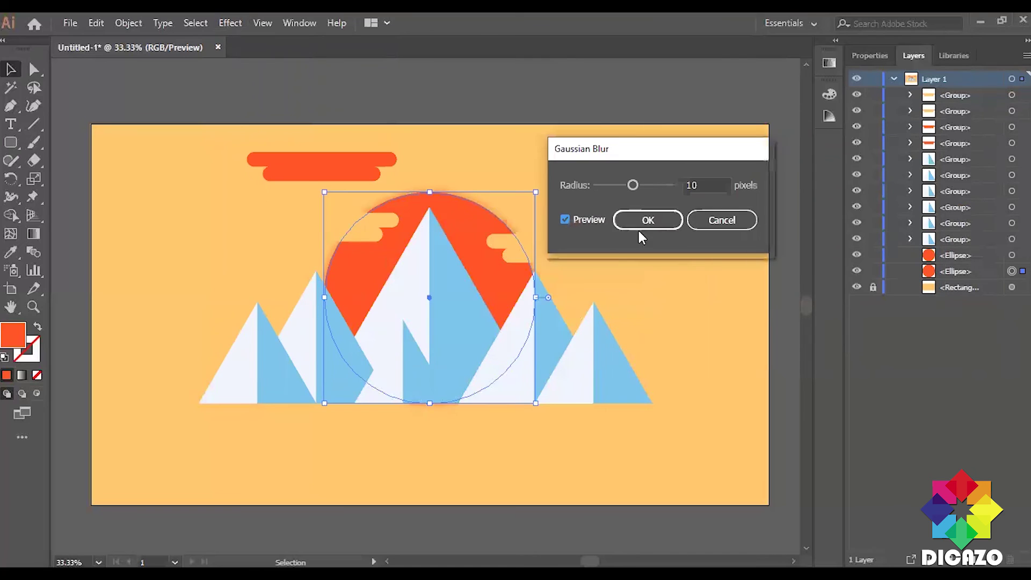
{"action": "key", "text": "Return"}
Enlarge the blurred sun slightly and nudge it upward three times to centre the glow
{"action": "left_click_drag", "start_coordinate": [535, 192], "coordinate": [544, 184]}
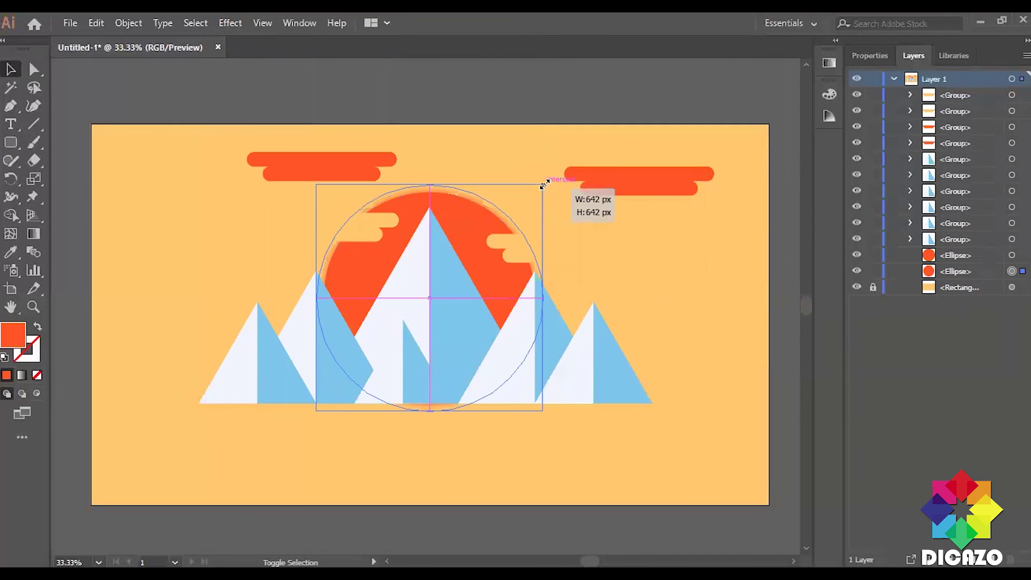
{"action": "key", "text": "shift+Up"}
{"action": "key", "text": "shift+Up"}
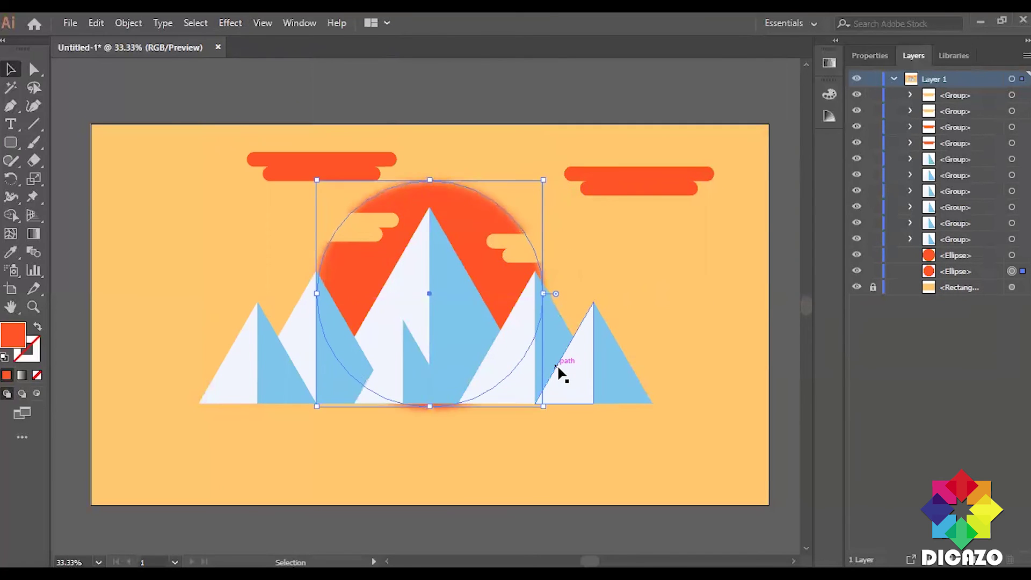
{"action": "key", "text": "shift+Up"}
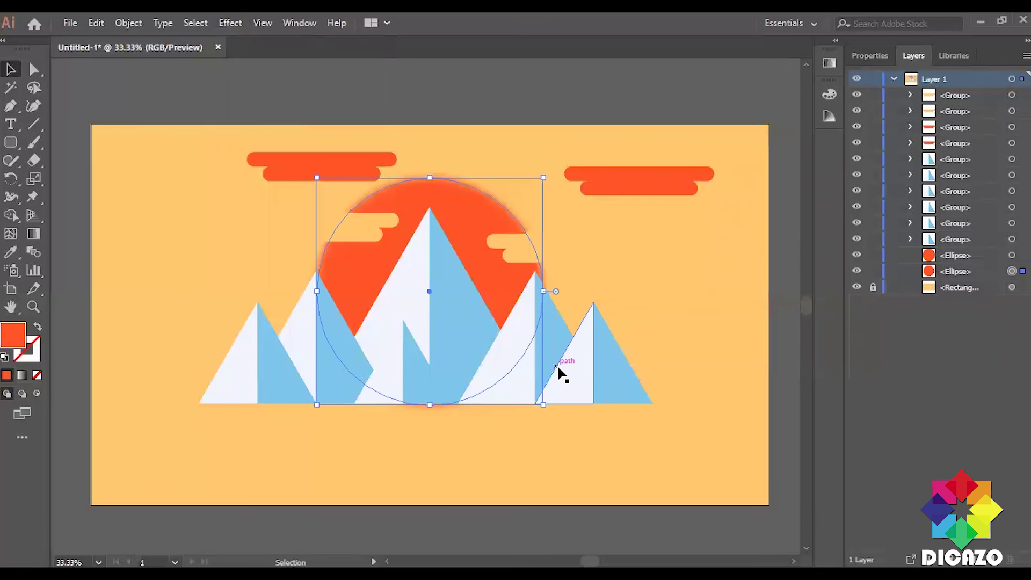
{"action": "key", "text": "shift+Up"}
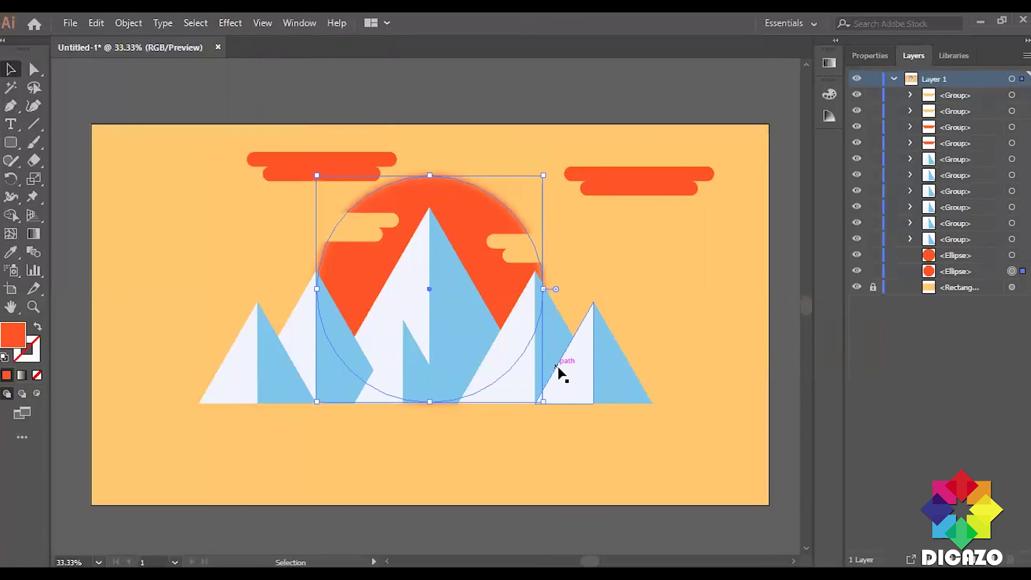
{"action": "left_click", "coordinate": [682, 311]}
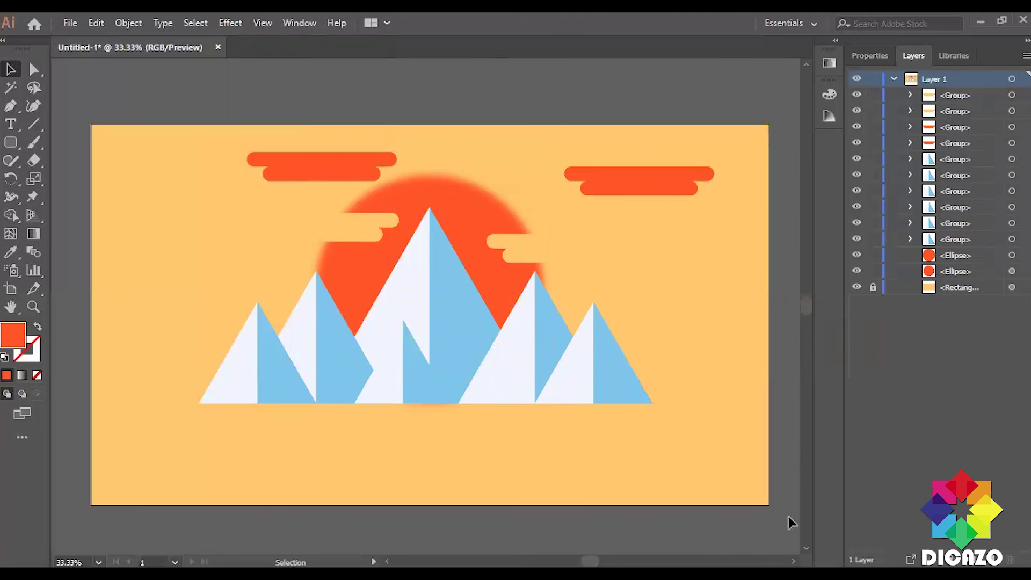
Move all the artwork straight down on the artboard, then shift it left
{"action": "left_click_drag", "start_coordinate": [223, 138], "coordinate": [711, 460]}
{"action": "left_click_drag", "start_coordinate": [439, 361], "coordinate": [439, 445]}
{"action": "left_click", "coordinate": [702, 483]}
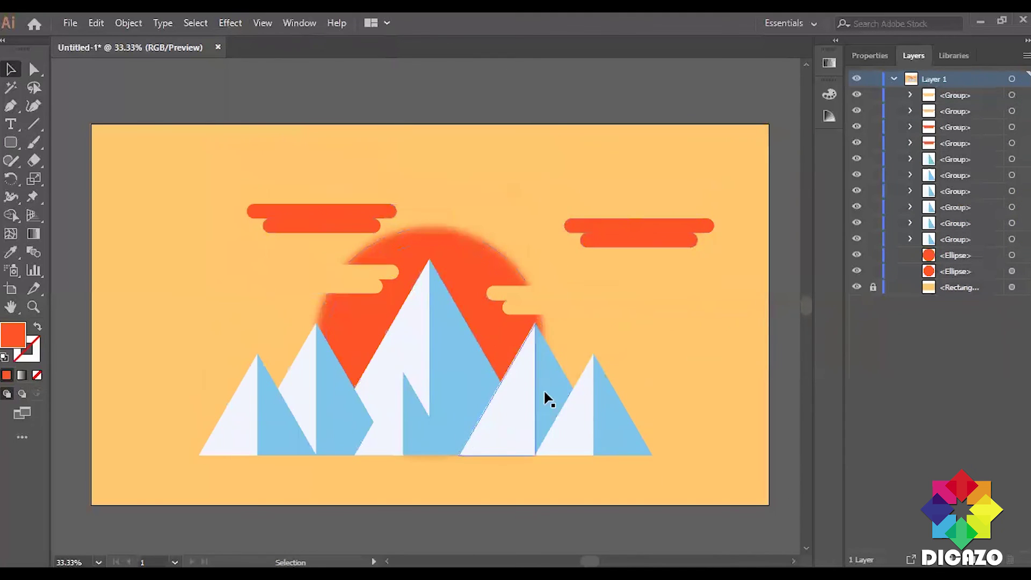
{"action": "left_click_drag", "start_coordinate": [203, 164], "coordinate": [736, 426]}
{"action": "left_click_drag", "start_coordinate": [497, 410], "coordinate": [463, 410]}
{"action": "left_click", "coordinate": [655, 117]}
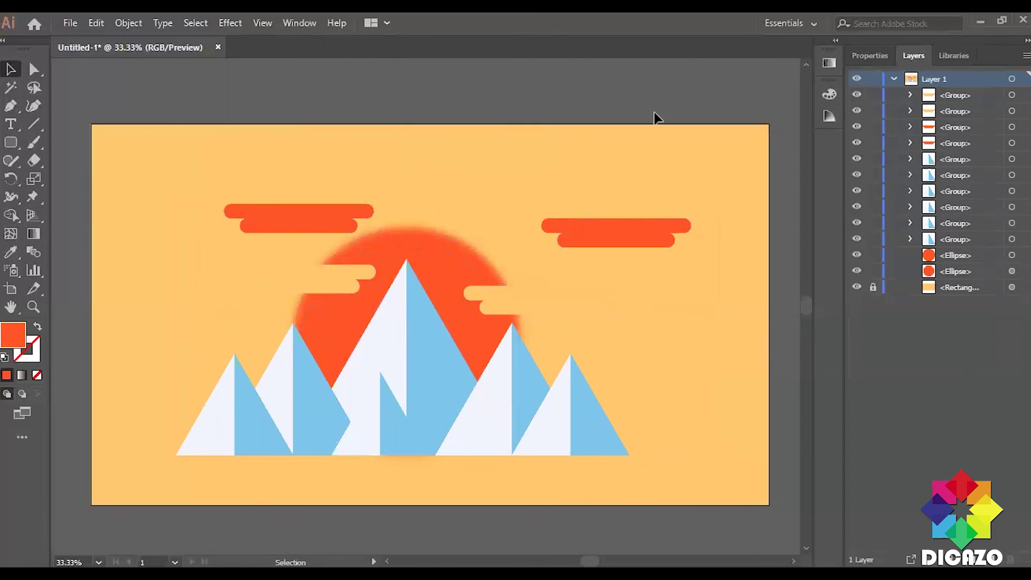
Duplicate the right red cloud to the top centre and stretch it wider
{"action": "left_click_drag", "start_coordinate": [617, 228], "coordinate": [461, 159]}
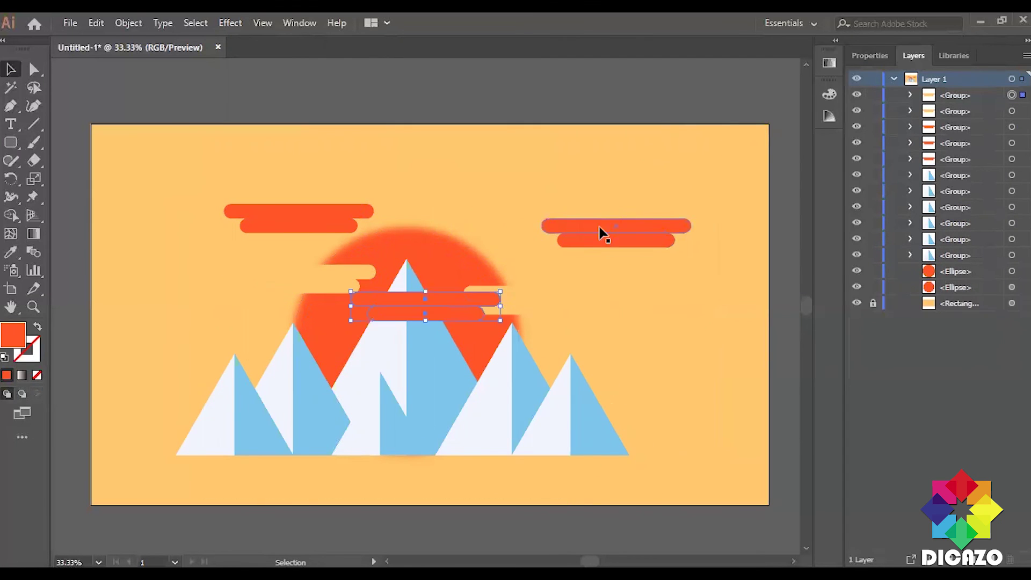
{"action": "left_click_drag", "start_coordinate": [556, 164], "coordinate": [580, 164]}
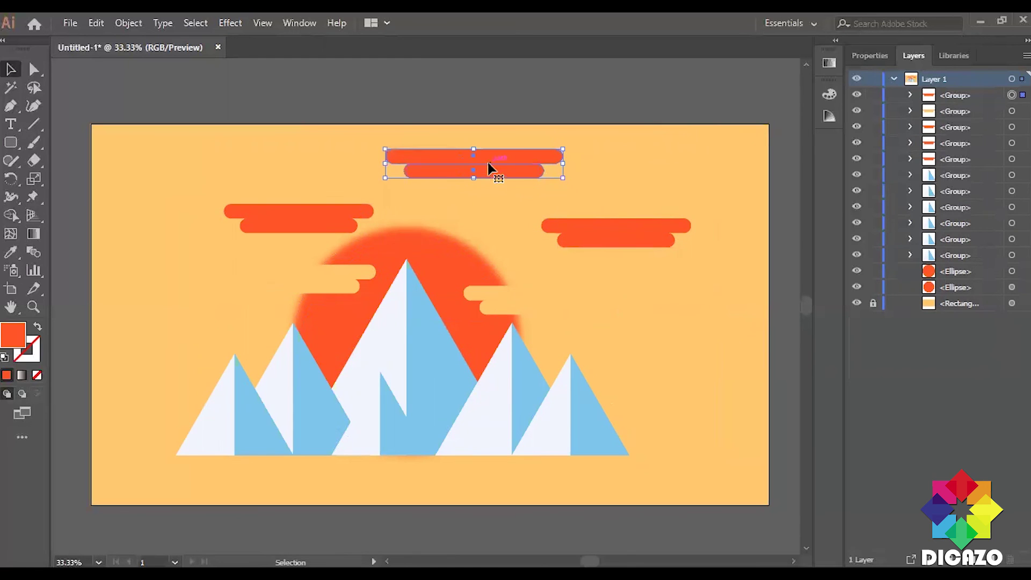
{"action": "left_click", "coordinate": [563, 257]}
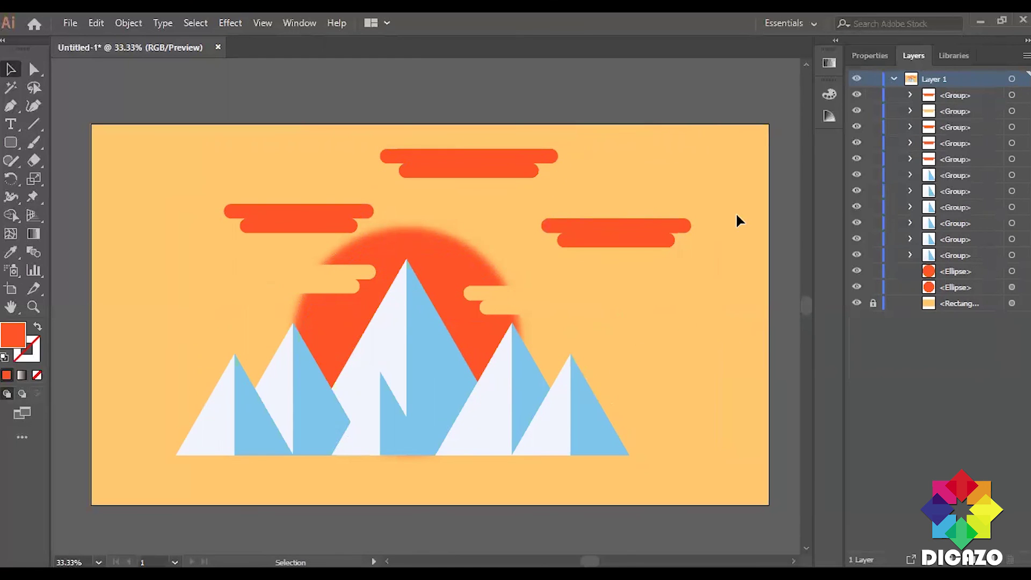